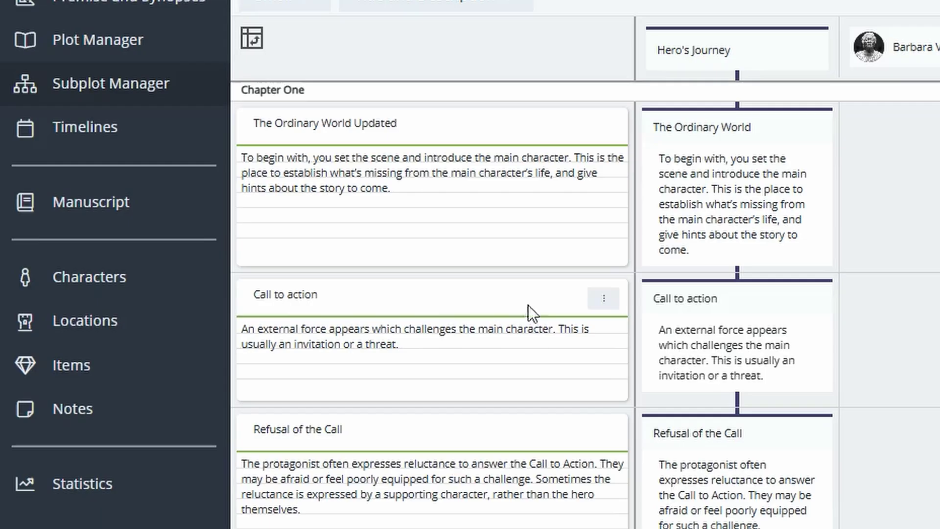
# Step: Retitle the first Chapter One scene "The Ordinary World Updated Again" and save it
pyautogui.click(293, 140)
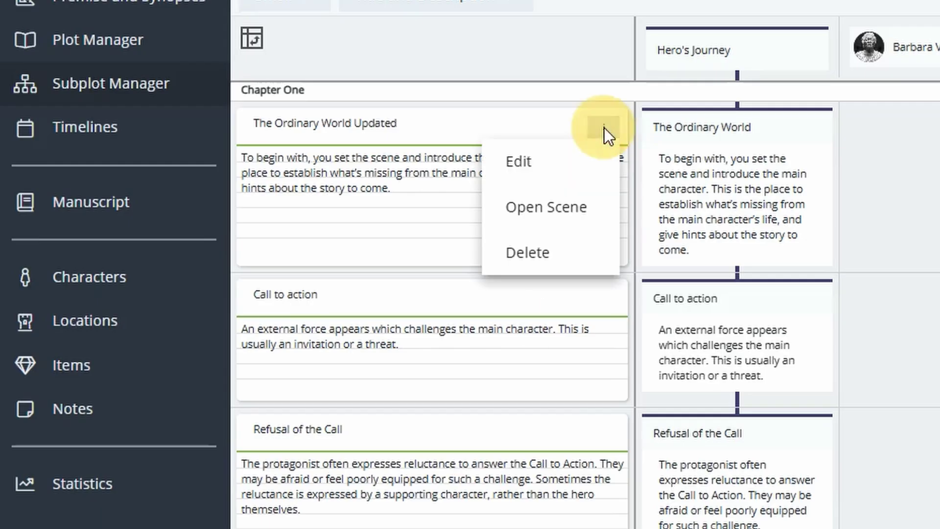
pyautogui.click(571, 165)
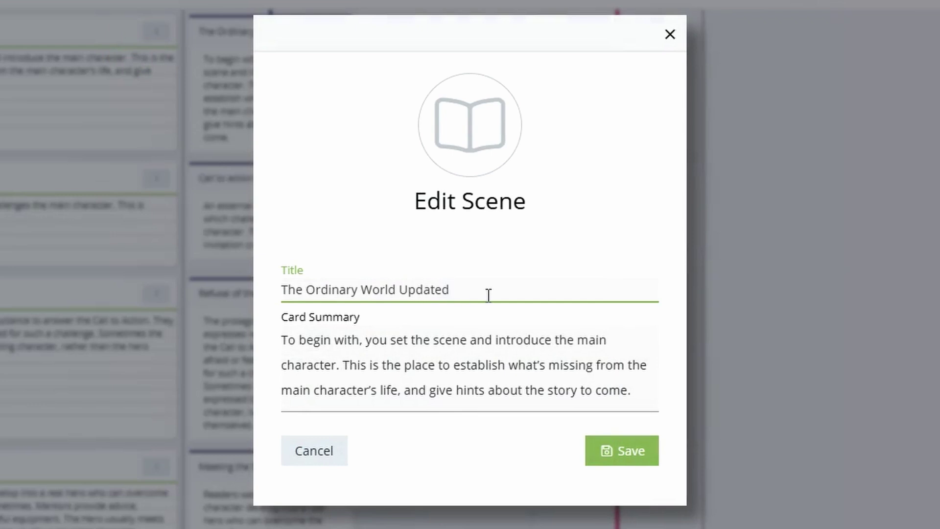
pyautogui.write('Again')
pyautogui.click(634, 451)
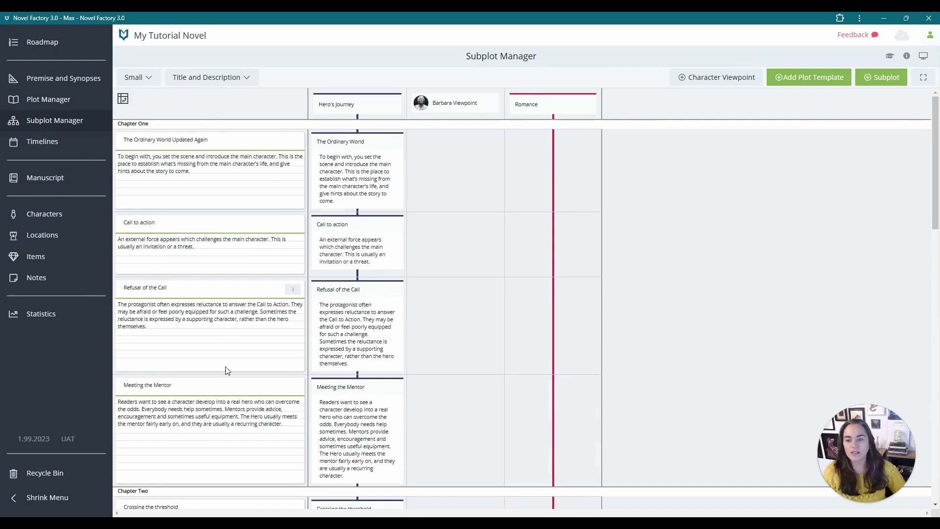
# Step: Start a new subplot named "Best Friend's Betrayal" and give it an amber-yellow colour
pyautogui.scroll(-6, 236, 442)
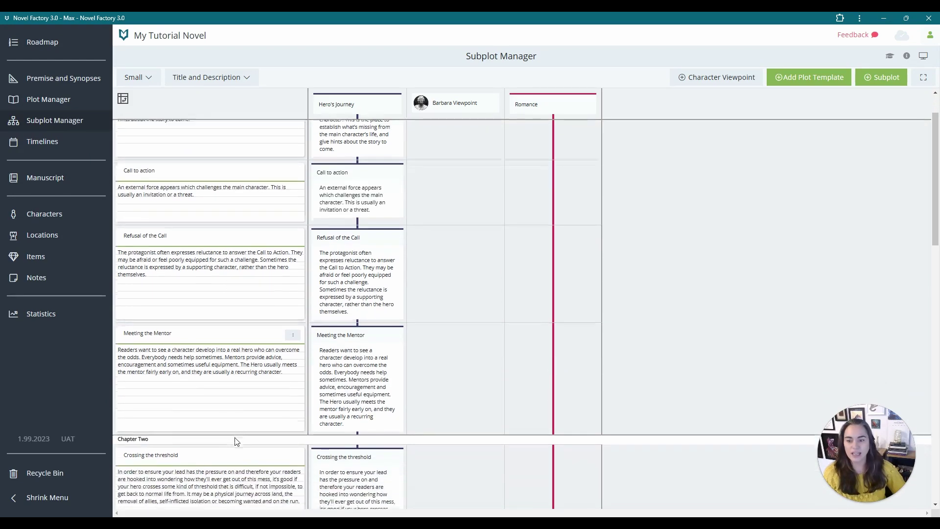
pyautogui.scroll(6, 236, 443)
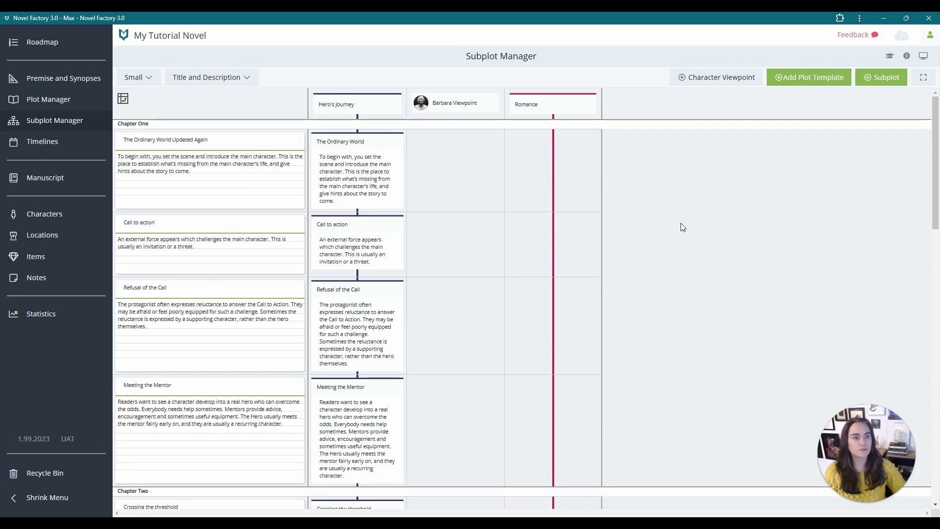
pyautogui.click(882, 77)
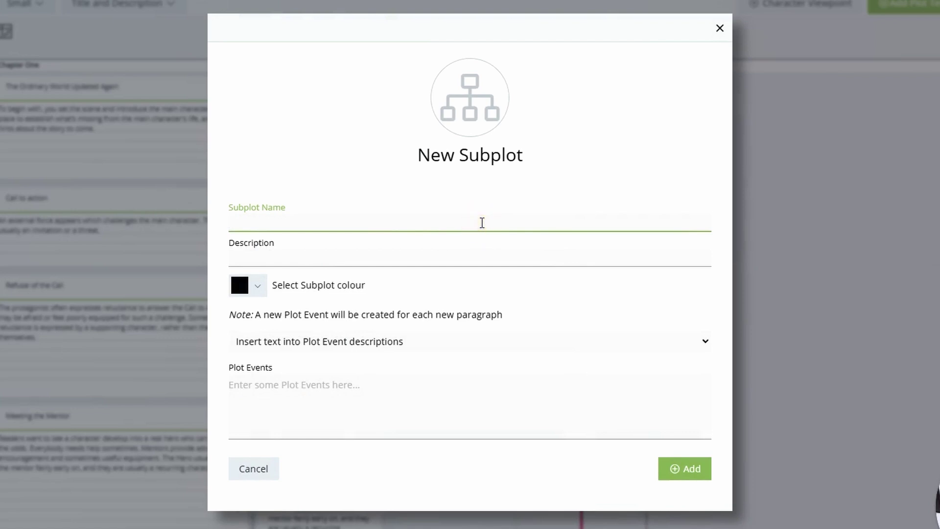
pyautogui.write("Best Friend's Betrayal")
pyautogui.click(309, 256)
pyautogui.click(257, 286)
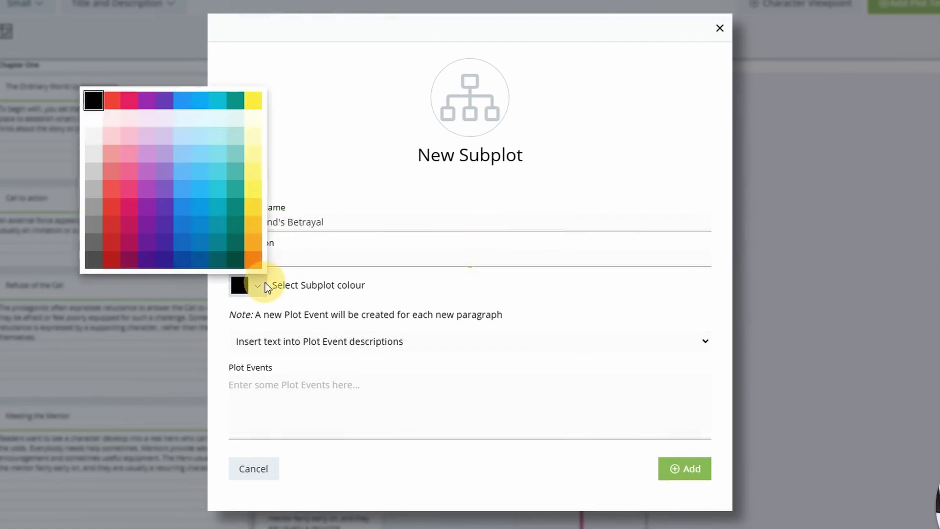
pyautogui.click(260, 266)
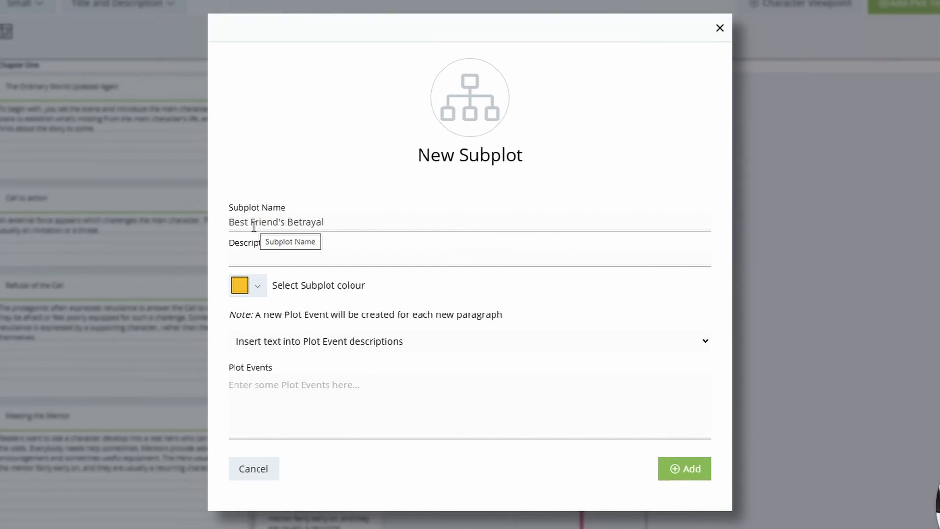
# Step: Set the new subplot's text to be inserted into Plot Event titles
pyautogui.click(381, 343)
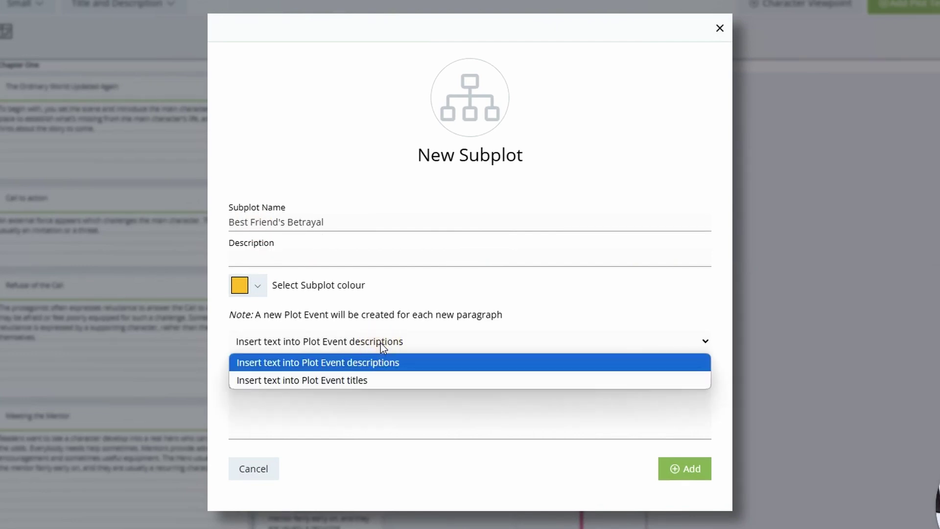
pyautogui.click(380, 343)
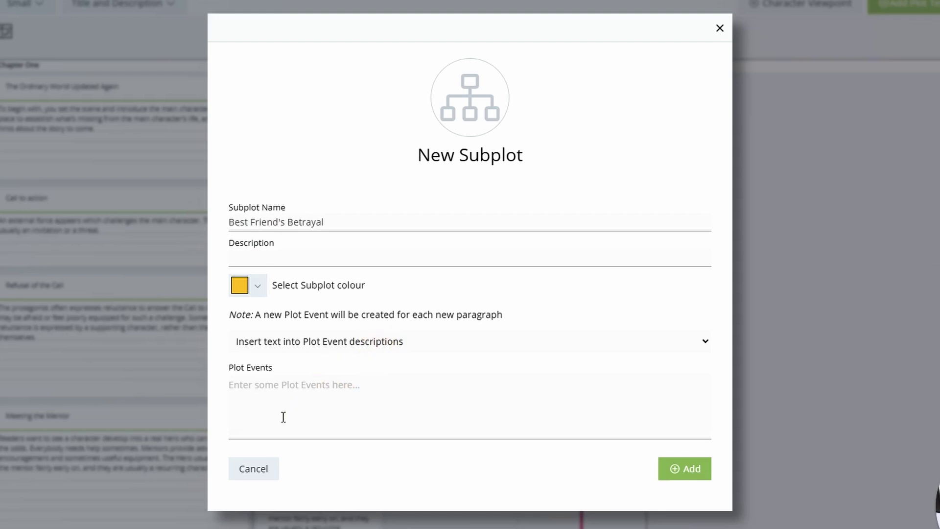
pyautogui.click(392, 349)
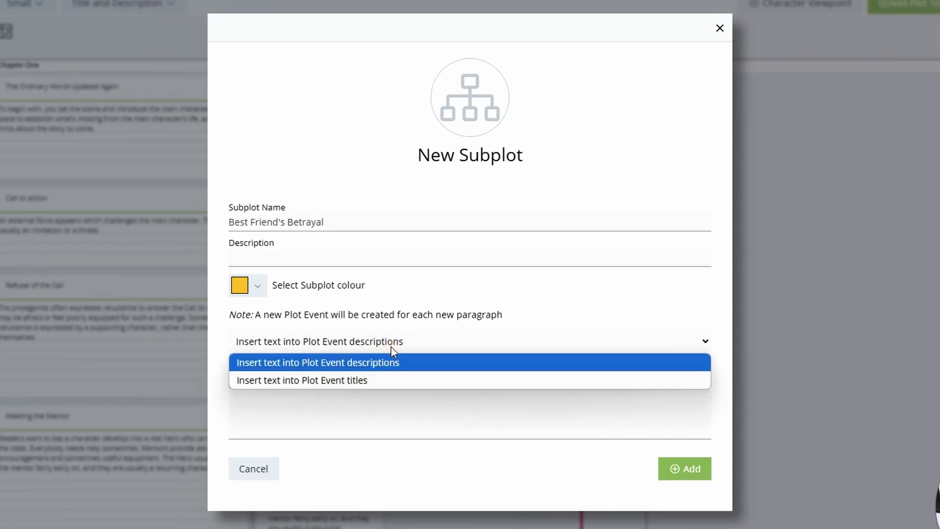
pyautogui.click(391, 346)
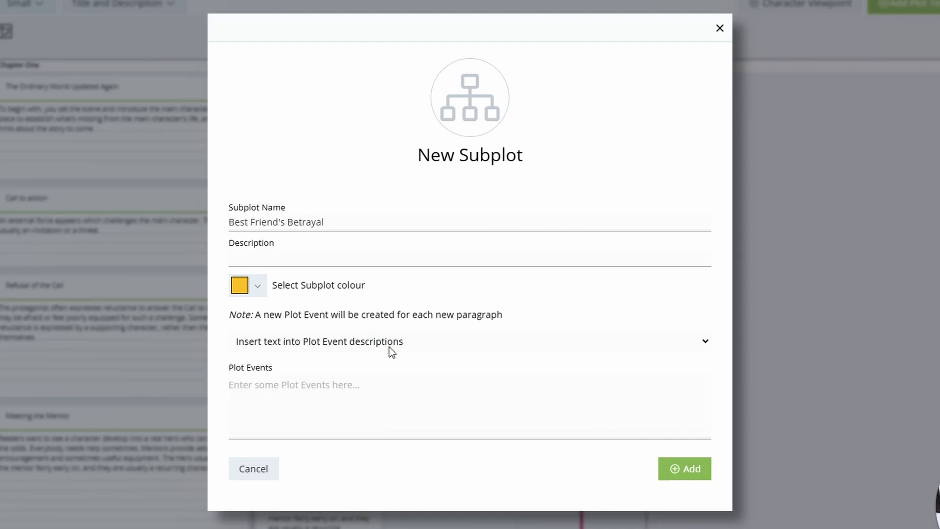
pyautogui.click(390, 346)
pyautogui.click(363, 385)
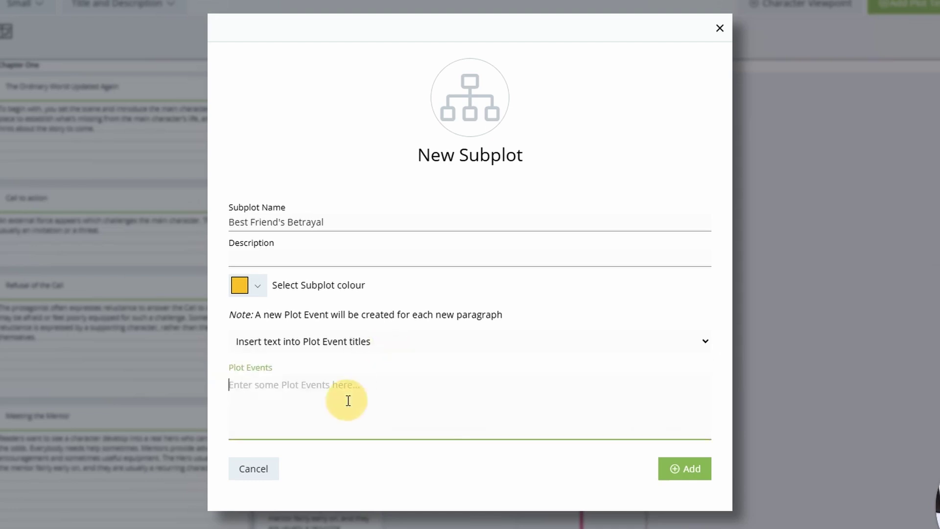
# Step: Enter "Plot event one", "Plot event two" and "plot event three" as separate paragraphs of plot events and add the subplot
pyautogui.write('Plot event one')
pyautogui.press('Return')
pyautogui.write('Plot event two')
pyautogui.press('Return')
pyautogui.write('plot event three')
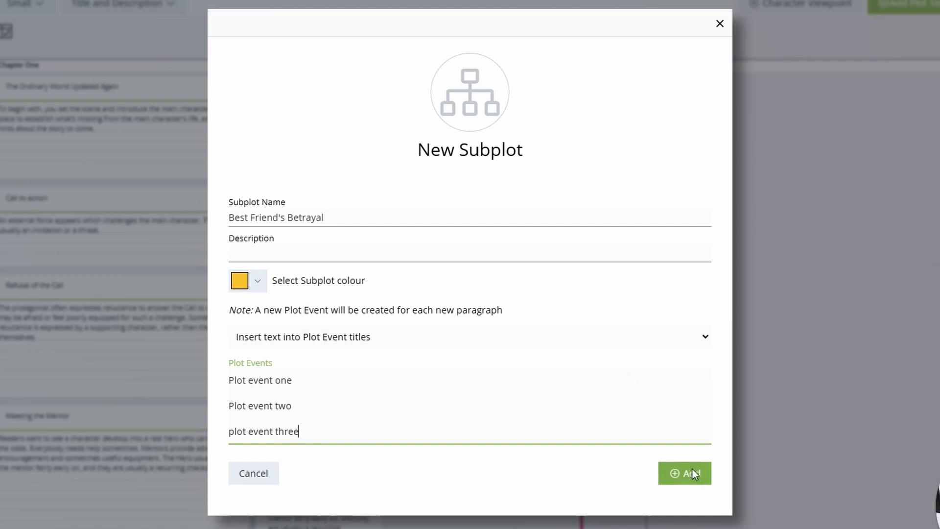
pyautogui.click(693, 468)
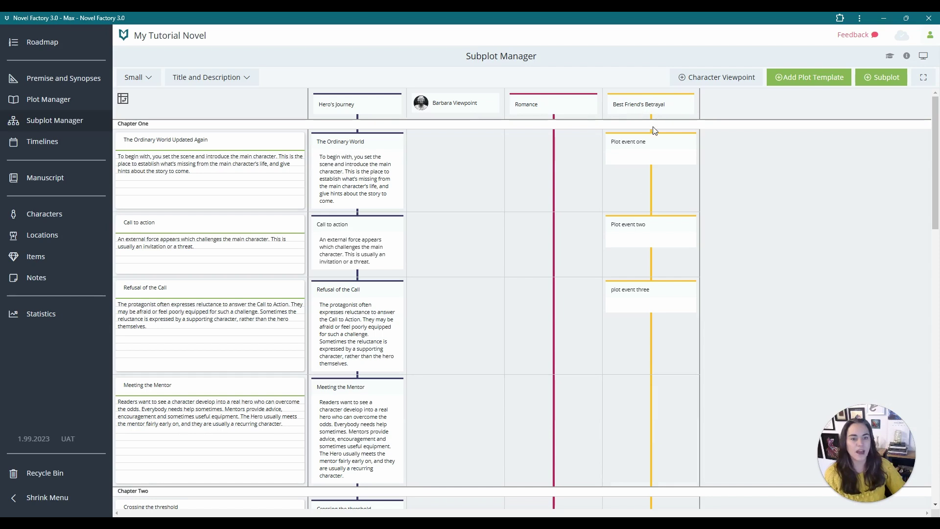
# Step: Start another new subplot named "The pet" and give it a teal colour
pyautogui.click(651, 289)
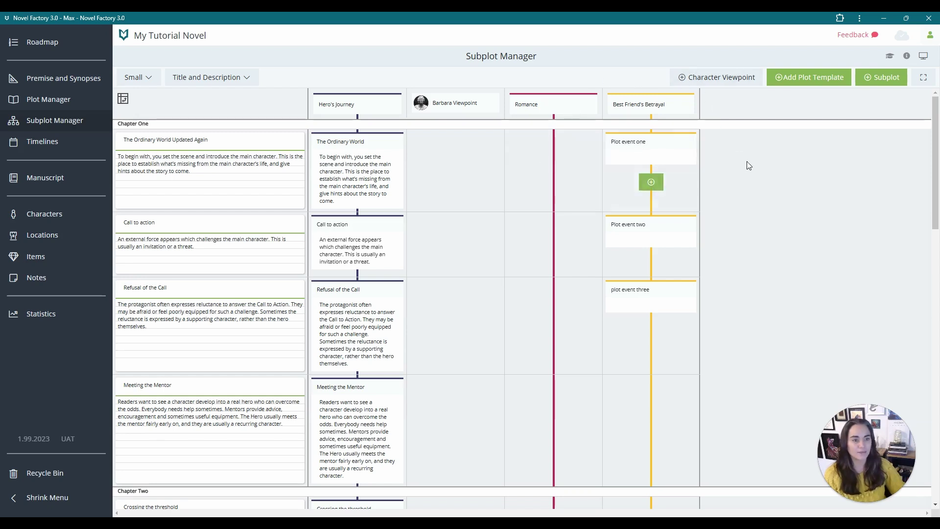
pyautogui.click(893, 80)
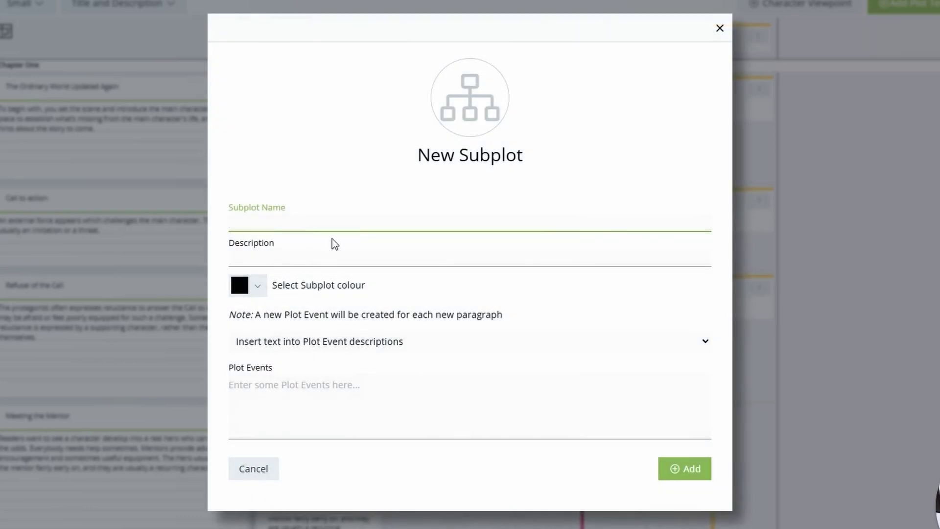
pyautogui.write('The plot')
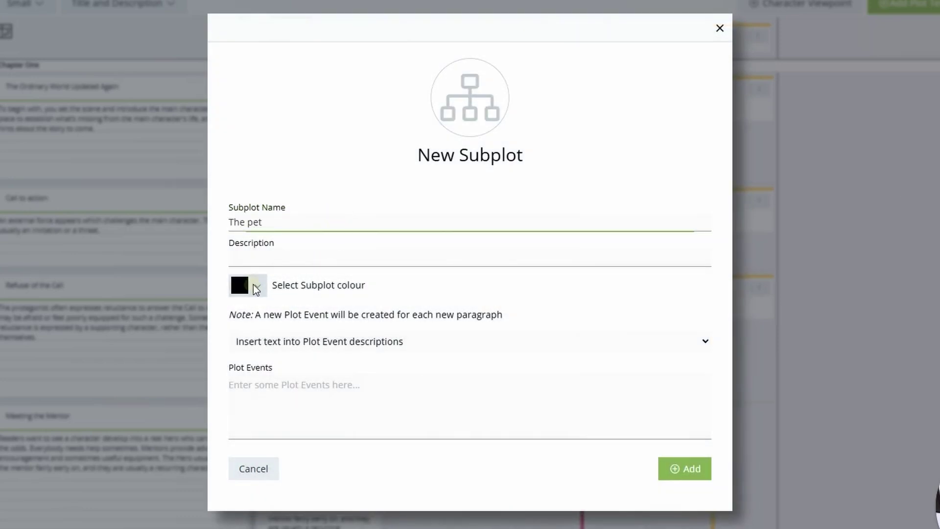
pyautogui.click(253, 286)
pyautogui.click(243, 194)
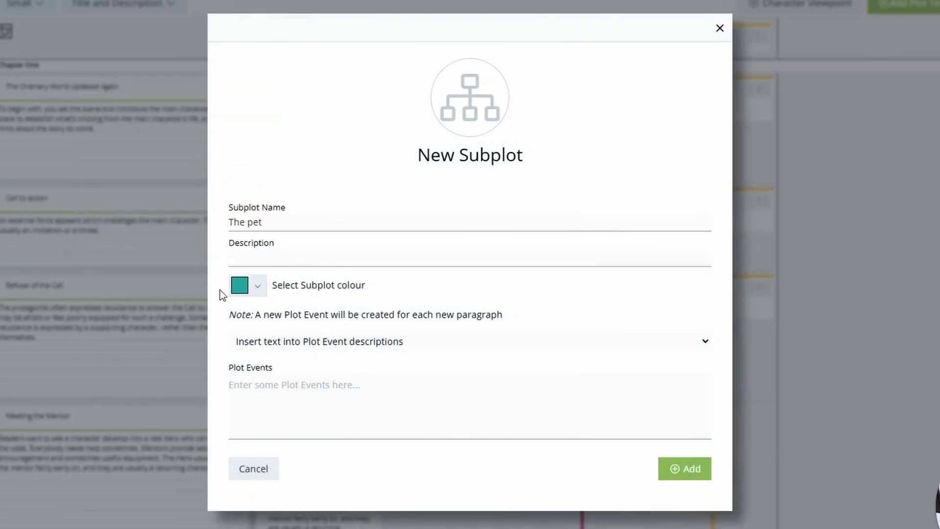
# Step: Insert "Meet the pet", "They are ill" and "They get better - hooray!" as plot event descriptions in separate paragraphs and add the subplot
pyautogui.click(300, 346)
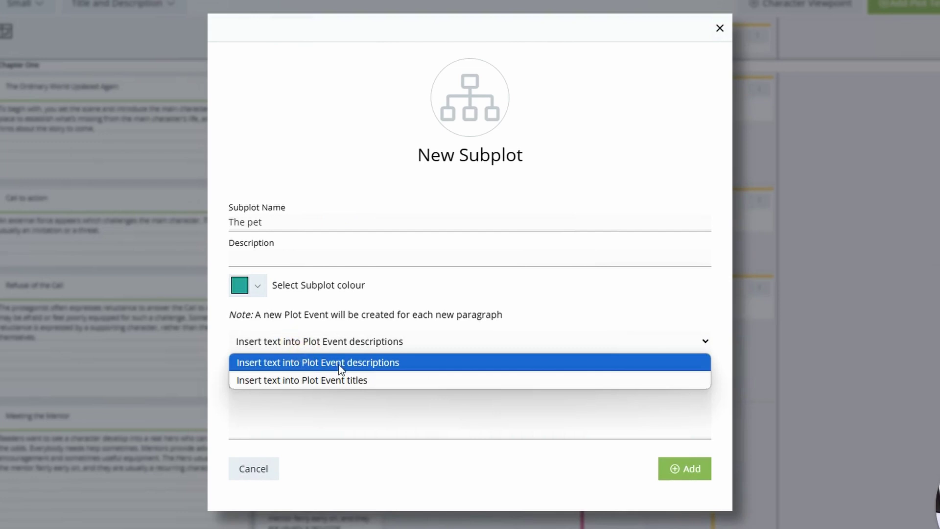
pyautogui.click(347, 367)
pyautogui.click(325, 407)
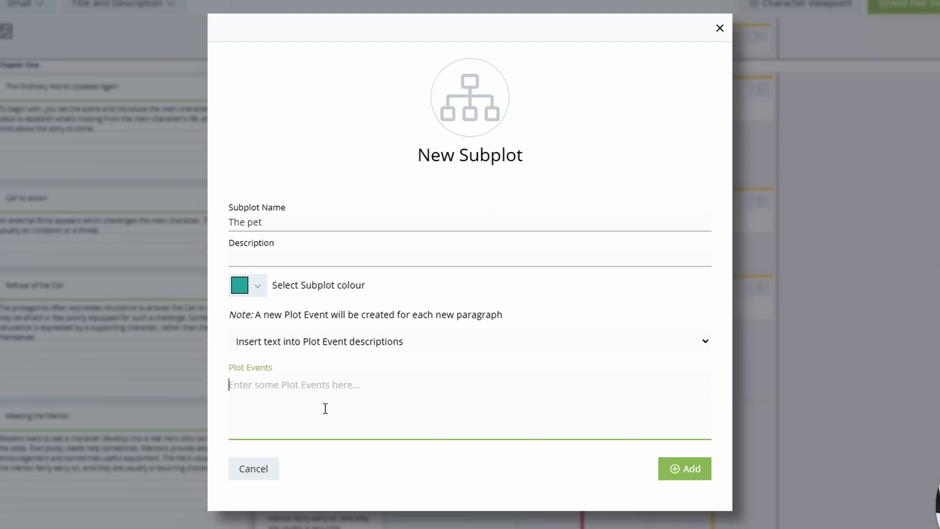
pyautogui.write('Meet the pet  They are ill  They get better - hooray!')
pyautogui.click(677, 483)
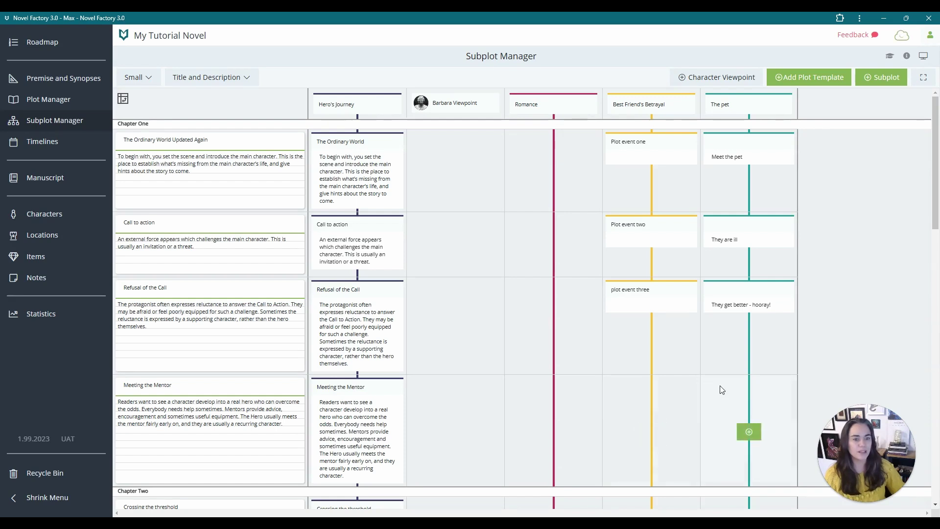
# Step: In the Best Friend's Betrayal subplot, move plot event three to Crossing the threshold and plot event two to Meeting the Mentor
pyautogui.moveTo(741, 163)
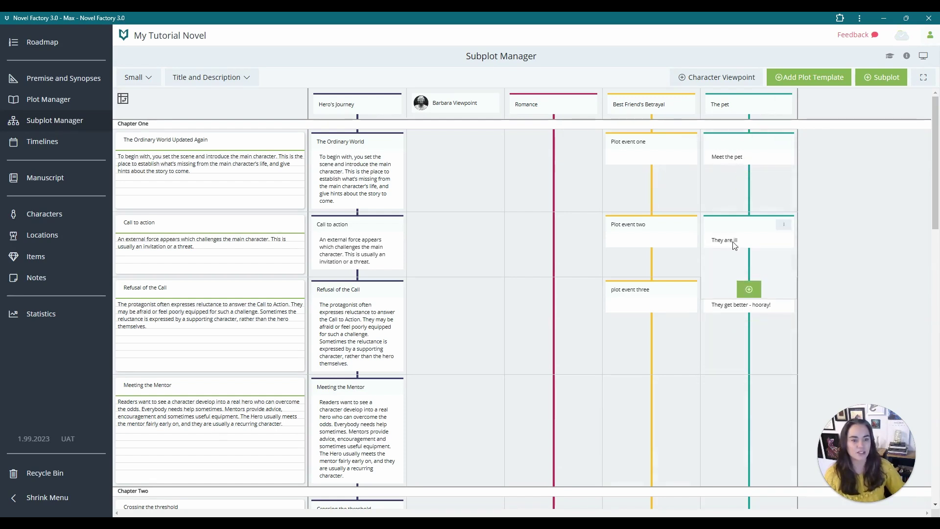
pyautogui.moveTo(746, 307)
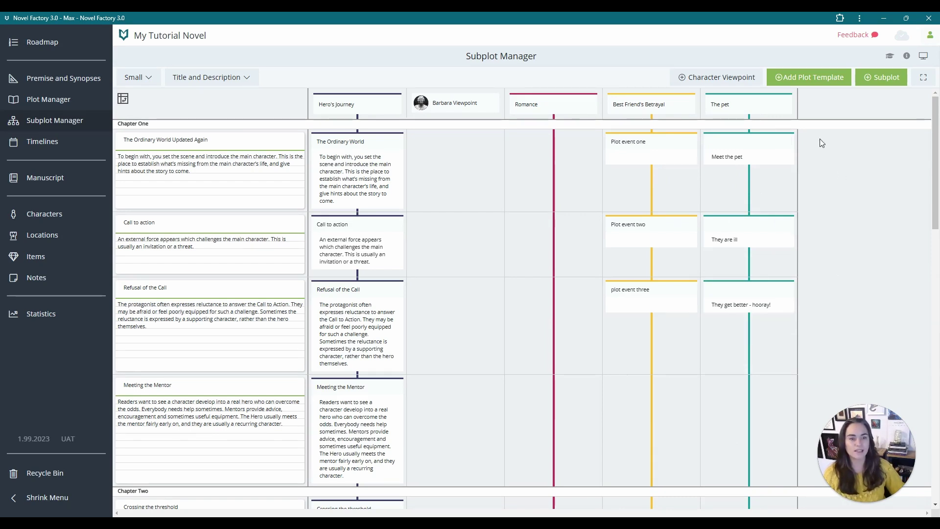
pyautogui.moveTo(672, 234)
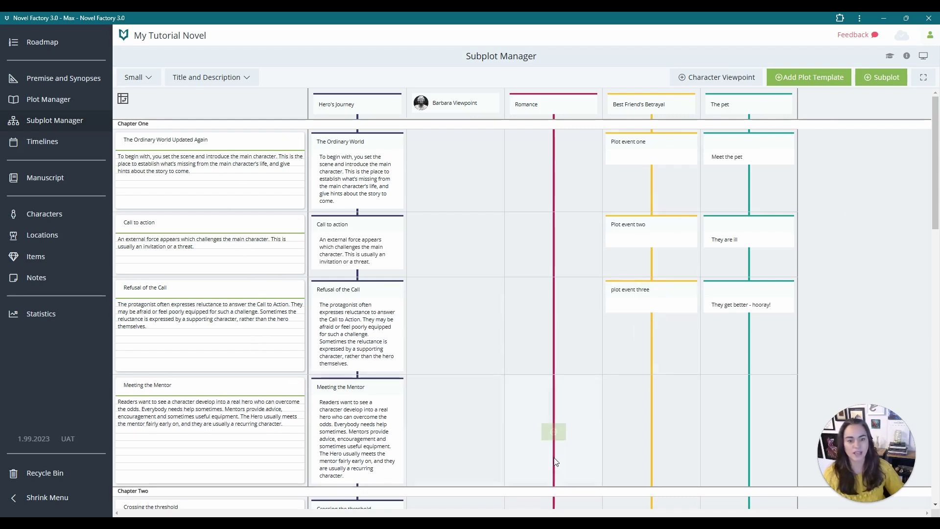
pyautogui.scroll(-2, 552, 438)
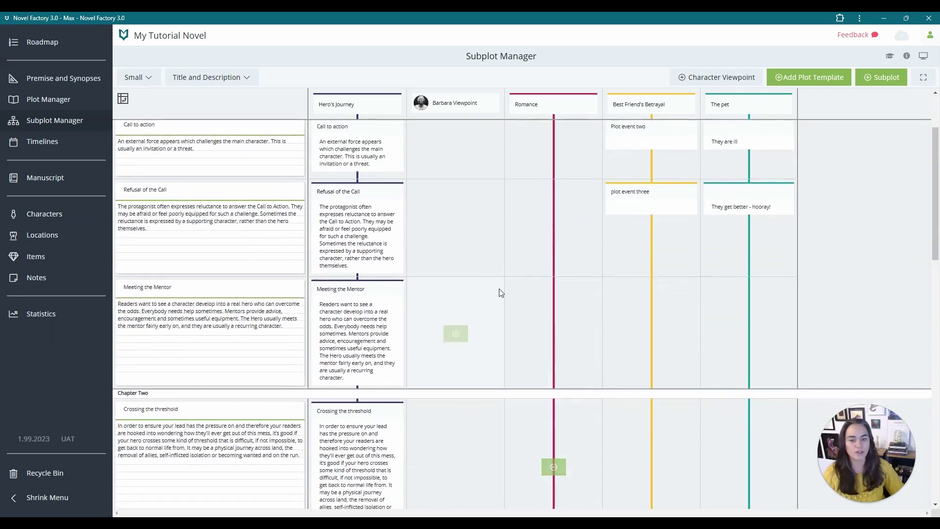
pyautogui.moveTo(662, 195); pyautogui.dragTo(643, 445)
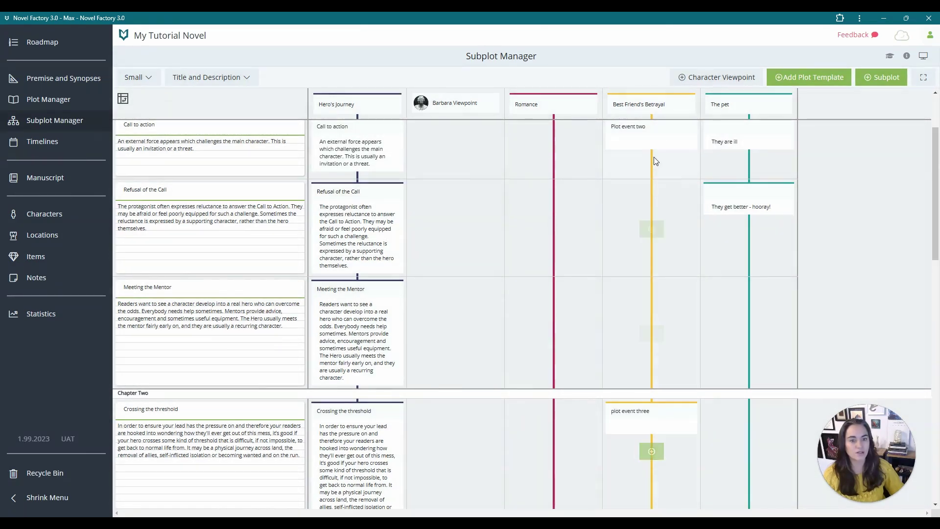
pyautogui.moveTo(657, 135); pyautogui.dragTo(666, 319)
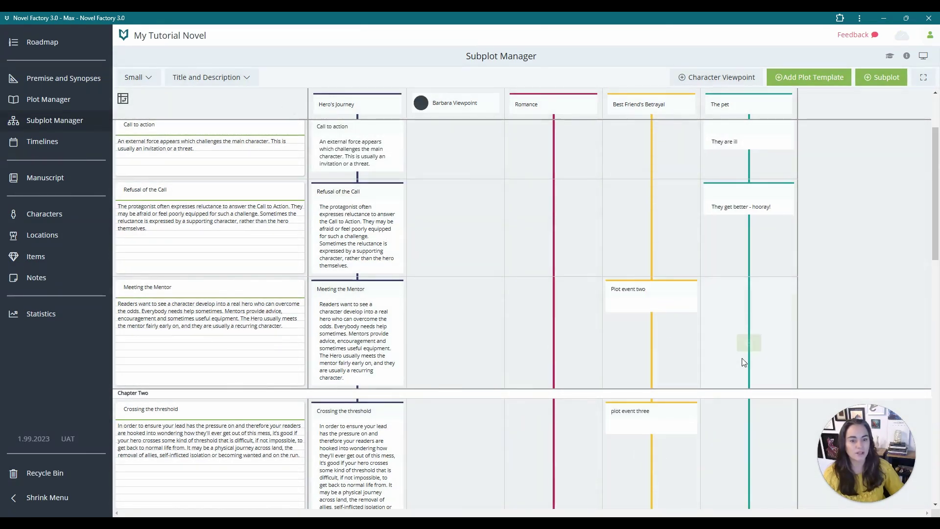
# Step: Move plot event three to Meeting the Mentor, and plot event two through The pet subplot back to Best Friend's Betrayal at Refusal of the Call
pyautogui.moveTo(649, 419); pyautogui.dragTo(642, 296)
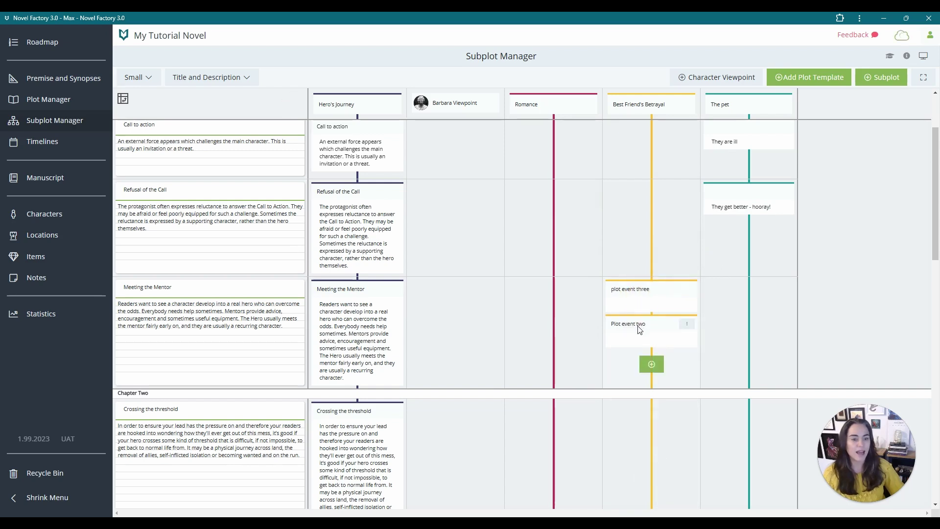
pyautogui.moveTo(637, 324); pyautogui.dragTo(742, 326)
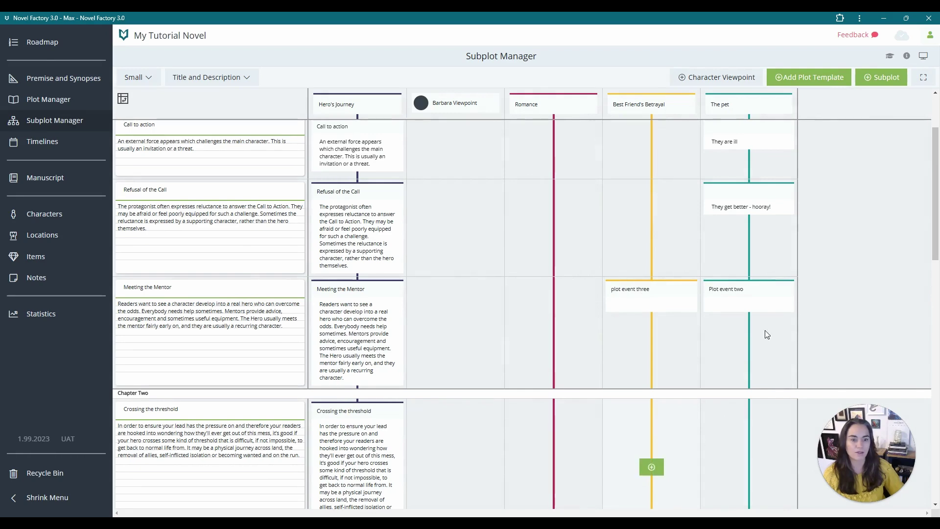
pyautogui.moveTo(759, 306); pyautogui.dragTo(670, 214)
# Step: Open the Best Friend's Betrayal subplot for editing, look through its plot events and save it
pyautogui.click(685, 103)
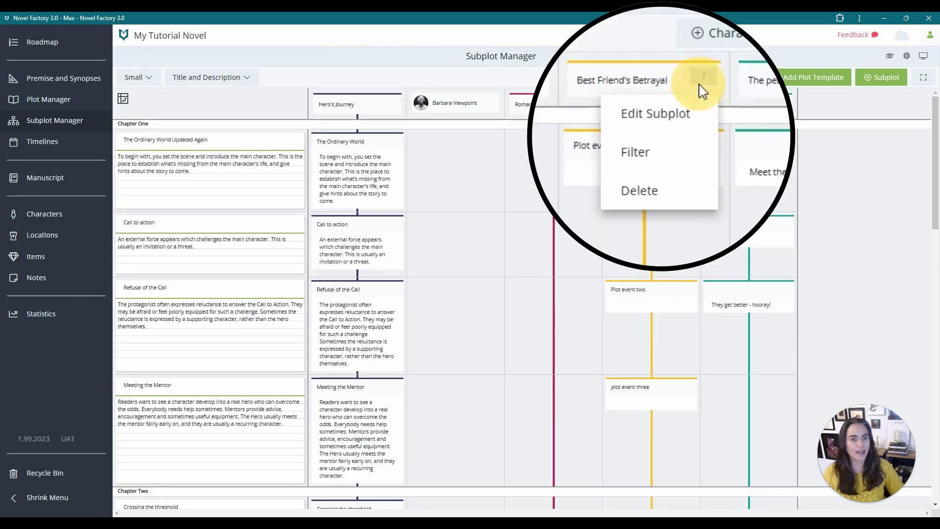
pyautogui.click(688, 111)
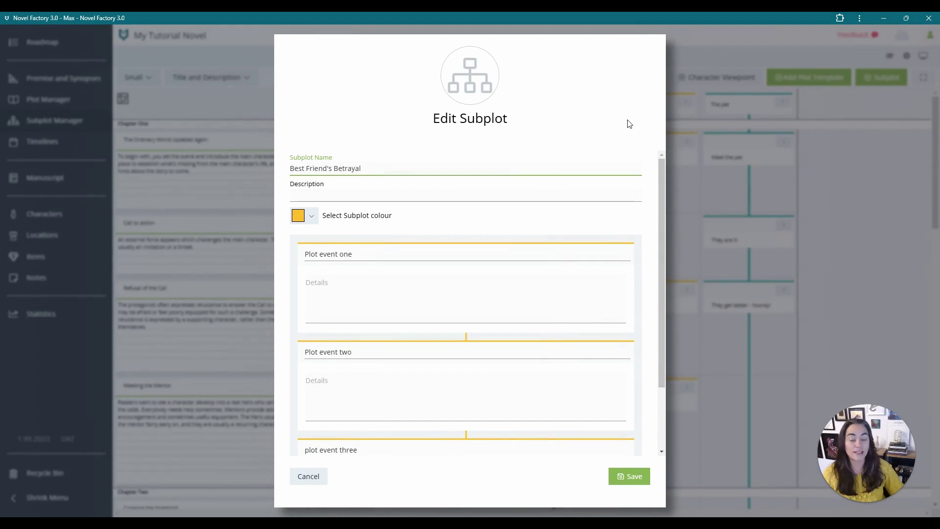
pyautogui.moveTo(663, 201)
pyautogui.mouseDown()
pyautogui.moveTo(663, 268)
pyautogui.moveTo(664, 189)
pyautogui.mouseUp()
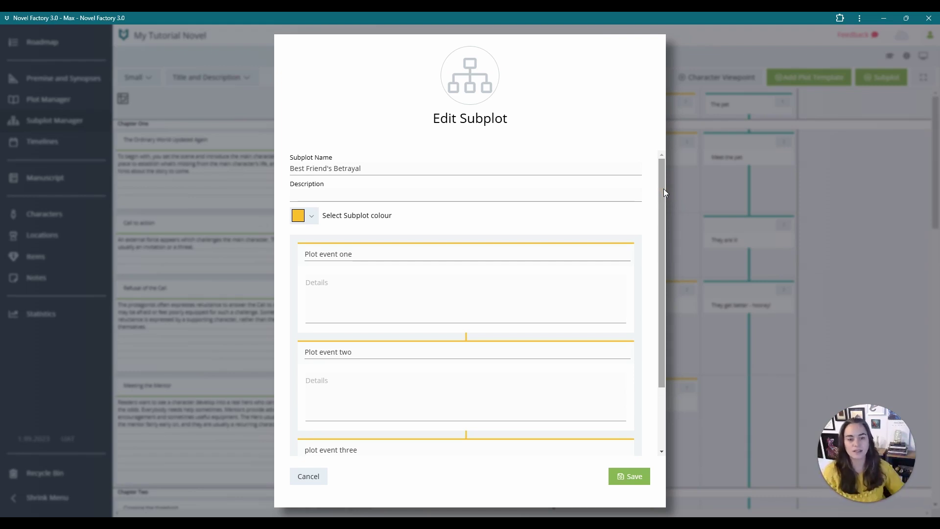
pyautogui.scroll(-3, 663, 189)
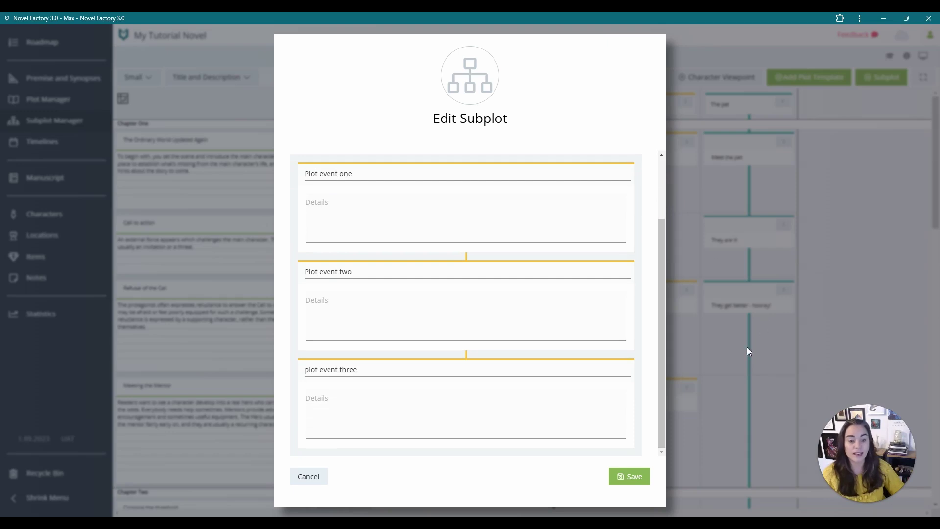
pyautogui.click(618, 476)
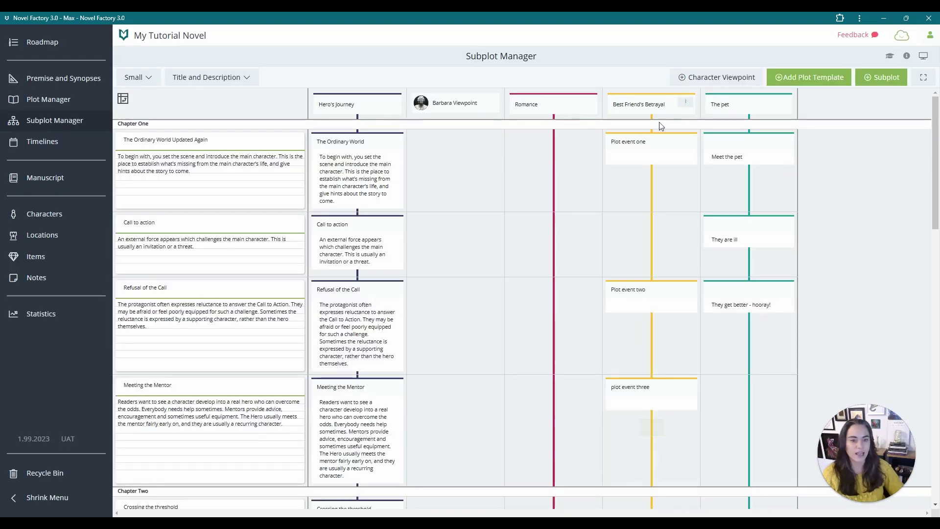
# Step: Filter the subplot grid to show only the Best Friend's Betrayal subplot and look through its scenes
pyautogui.scroll(-3, 662, 440)
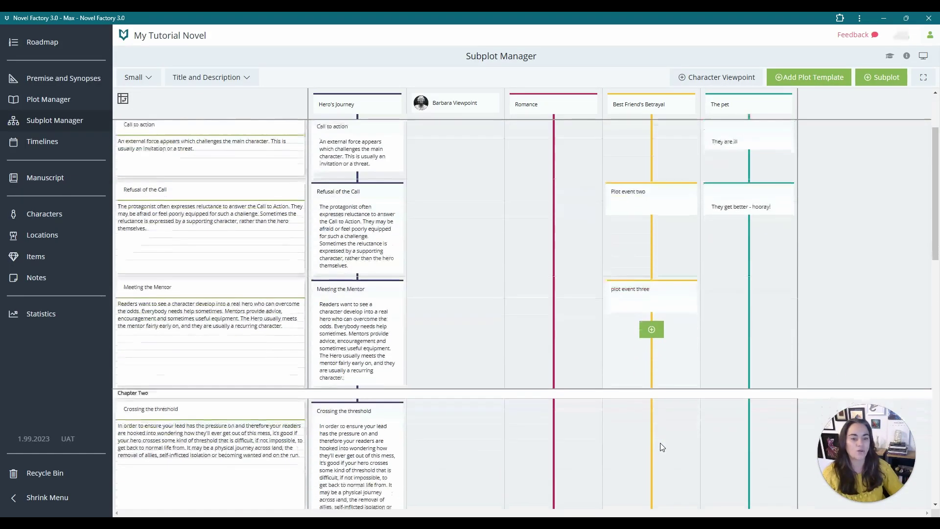
pyautogui.scroll(3, 662, 447)
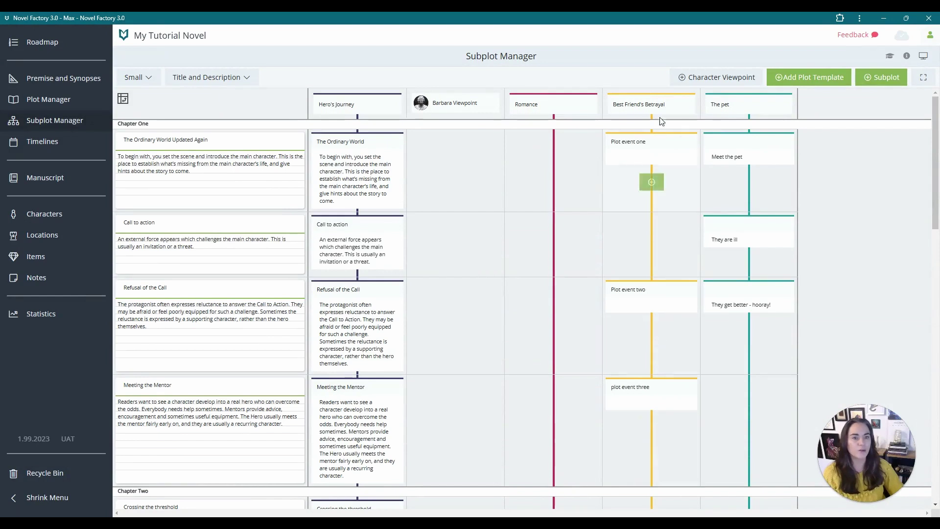
pyautogui.click(705, 75)
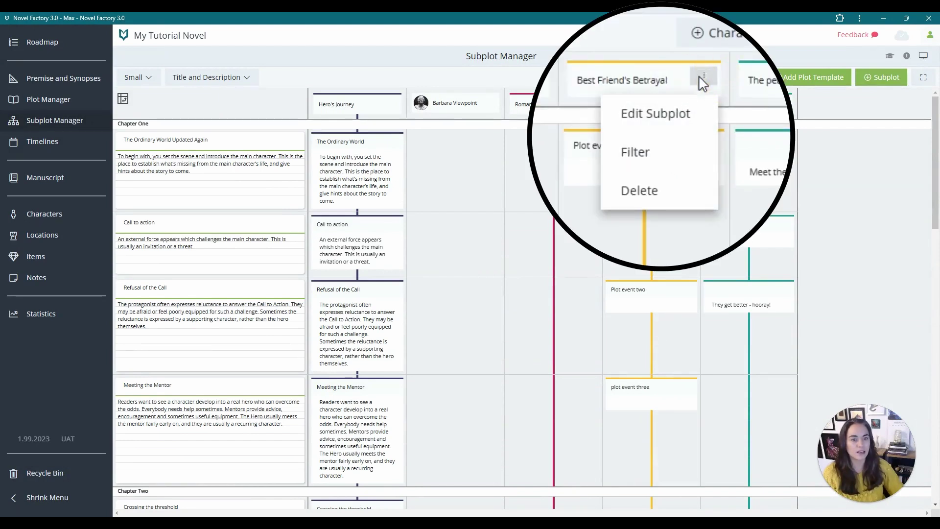
pyautogui.click(666, 143)
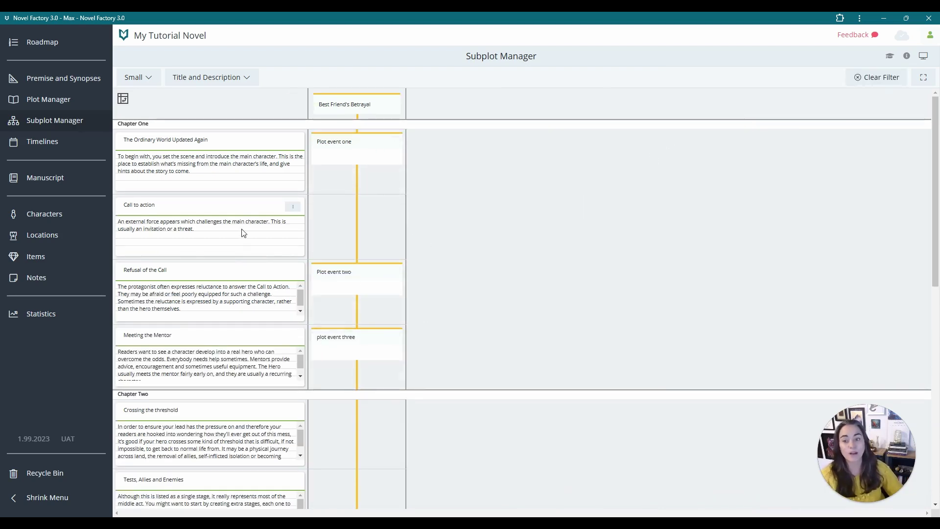
pyautogui.scroll(-10, 243, 233)
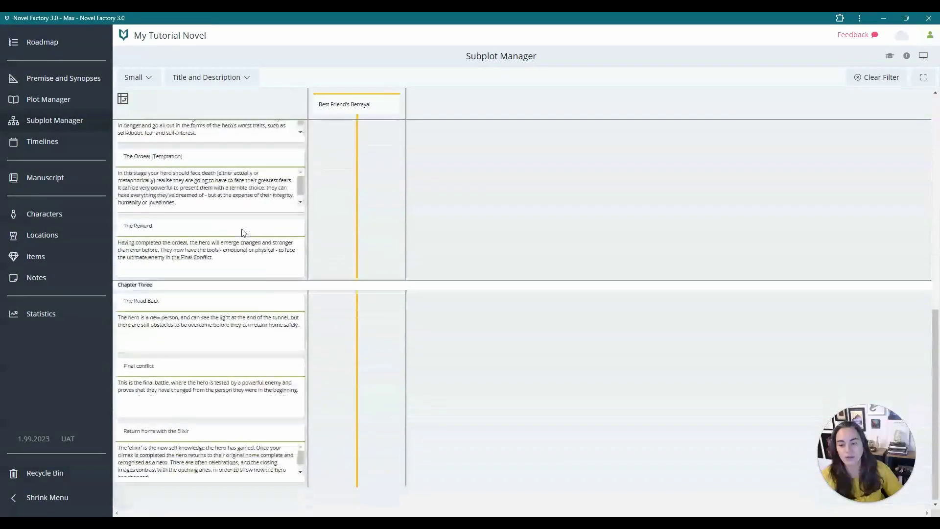
pyautogui.scroll(7, 244, 233)
# Step: Move plot event two to Crossing the threshold and plot event three to Approach to the innermost cave, and clear the subplot filter
pyautogui.moveTo(346, 206); pyautogui.dragTo(338, 424)
pyautogui.moveTo(367, 142); pyautogui.dragTo(412, 316)
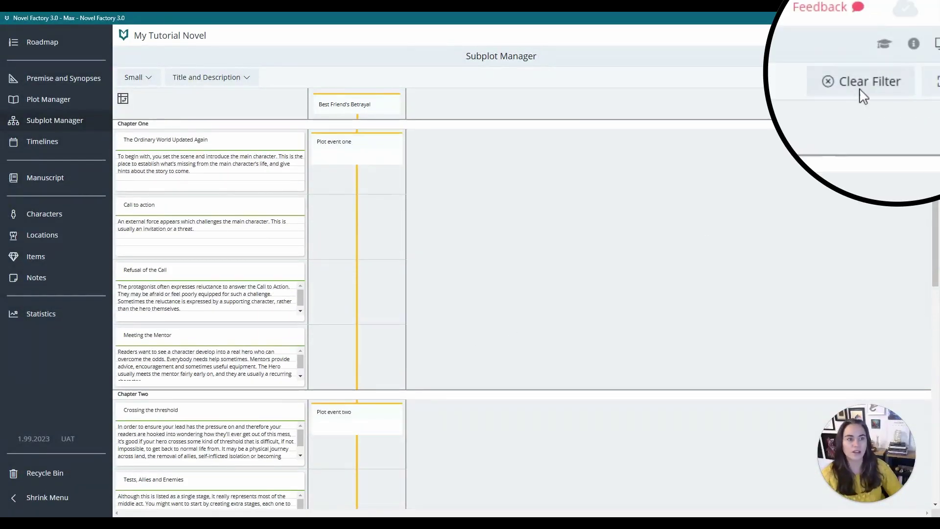
pyautogui.click(877, 77)
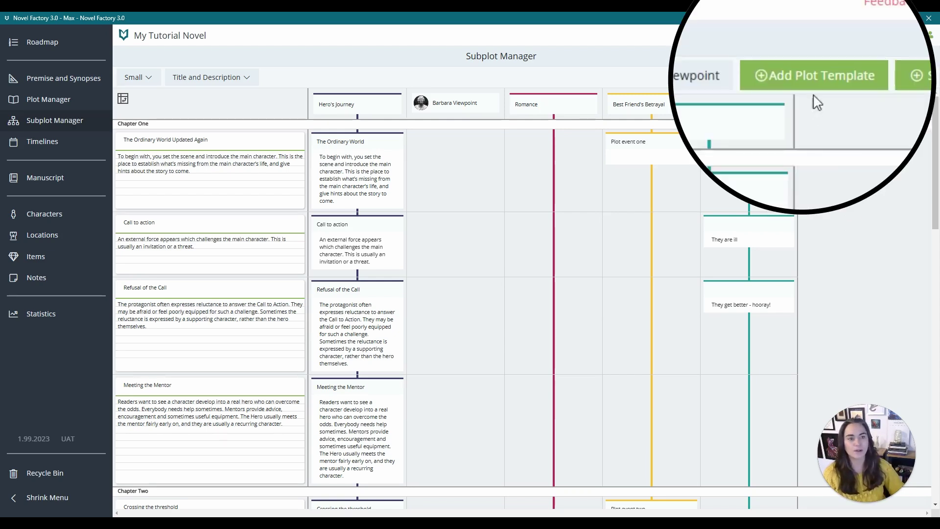
# Step: Add a new subplot based on the Romance plot template
pyautogui.click(810, 78)
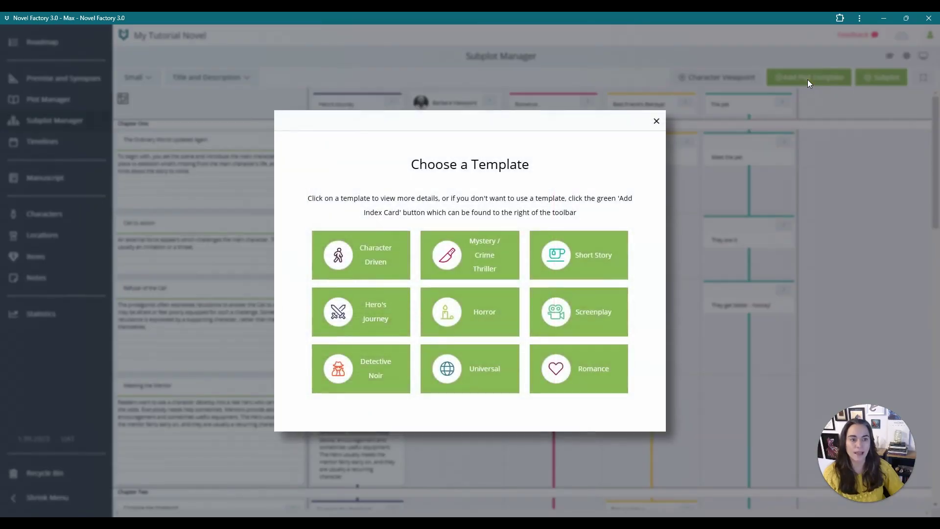
pyautogui.click(657, 121)
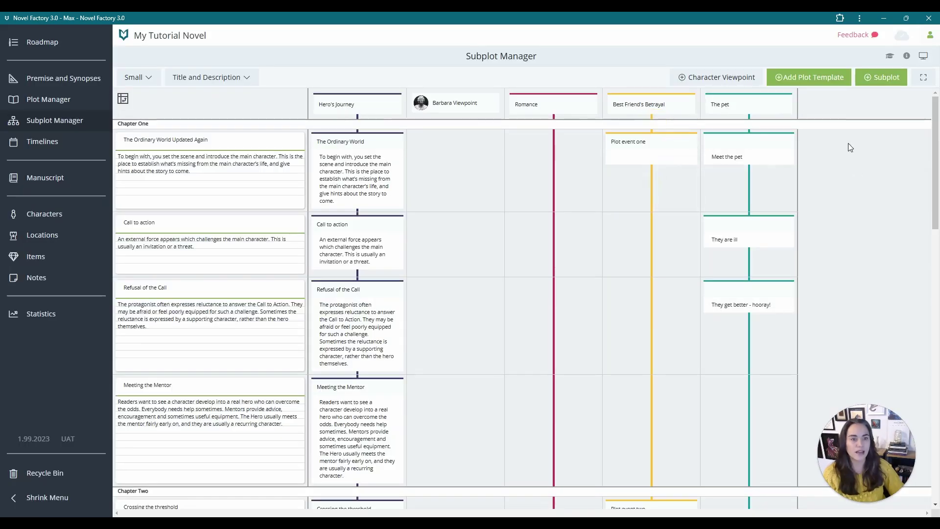
pyautogui.click(815, 78)
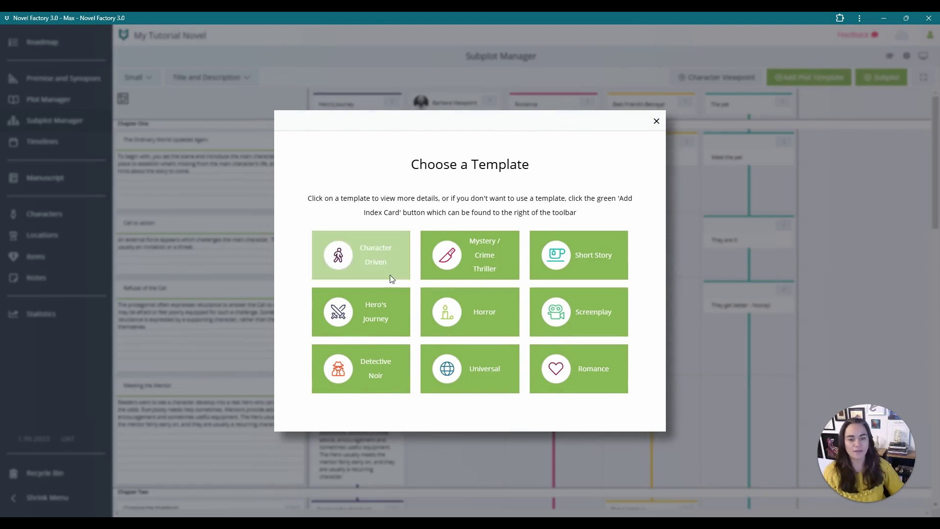
pyautogui.click(567, 370)
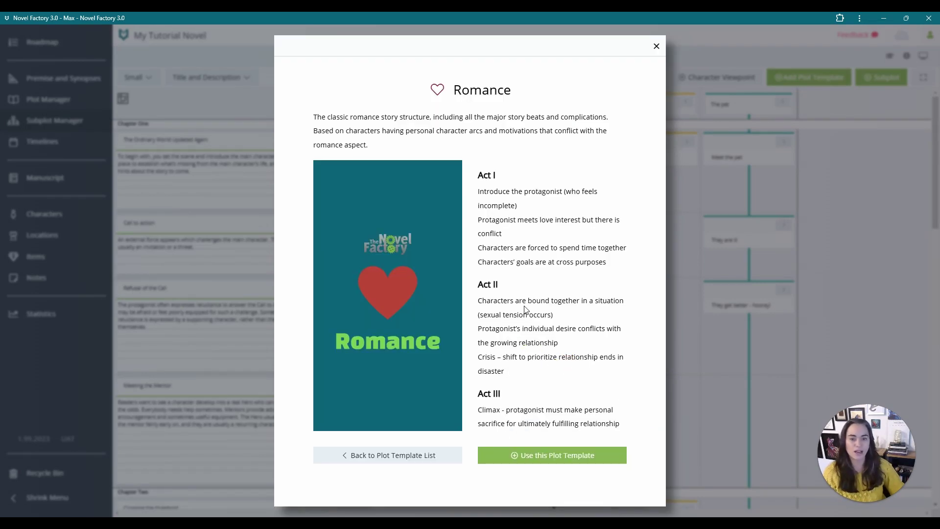
pyautogui.click(547, 461)
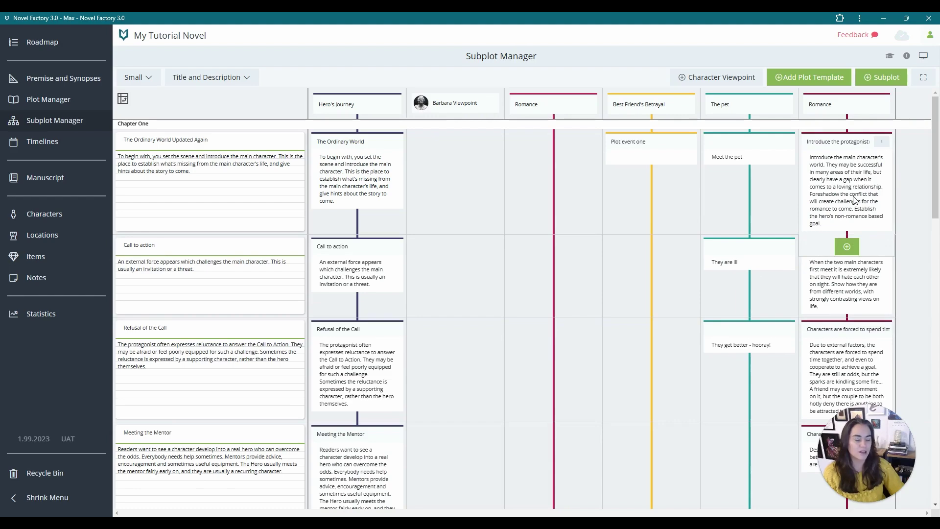
# Step: Move the Climax plot event of the template-based Romance subplot to The Road Back in Chapter Three
pyautogui.scroll(-7, 855, 200)
pyautogui.scroll(-7, 855, 199)
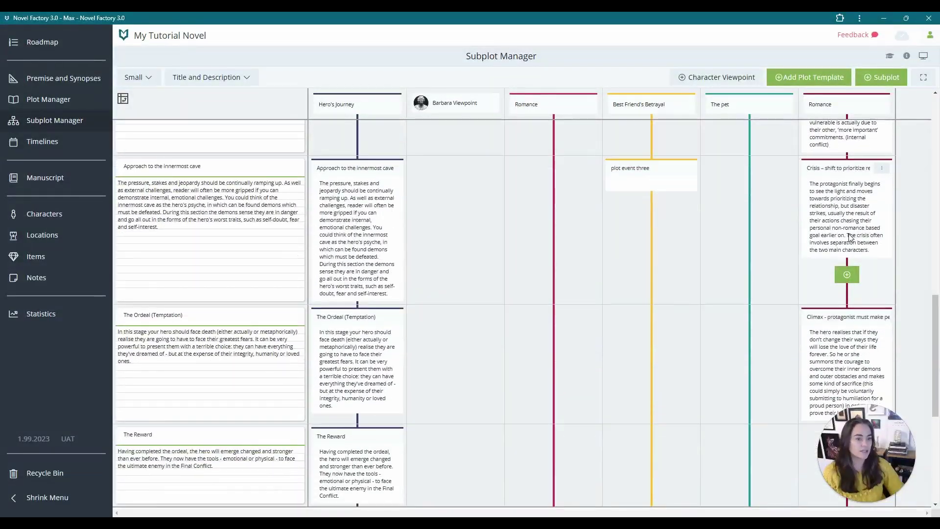
pyautogui.scroll(-3, 854, 206)
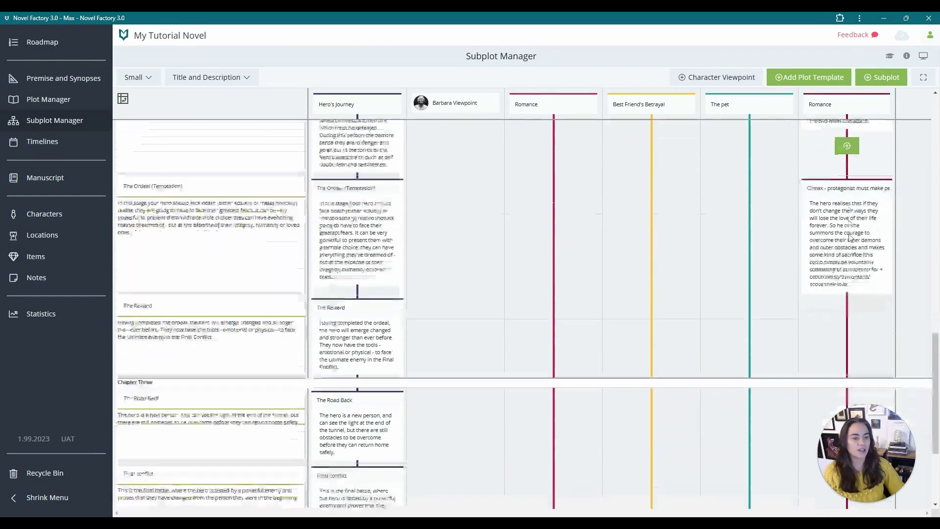
pyautogui.moveTo(861, 184); pyautogui.dragTo(863, 415)
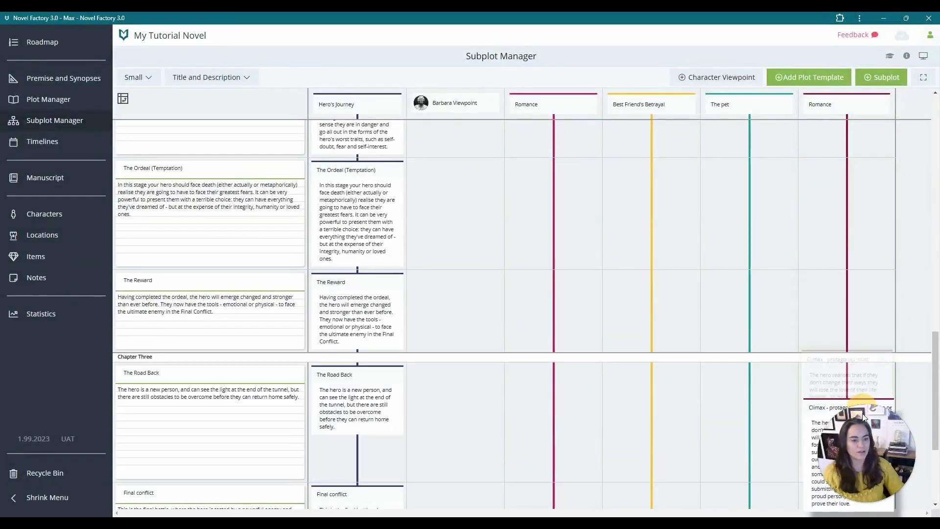
# Step: Replace the card summary of "Protagonist meets love interest but there is conflict" with "New content" and save the plot event
pyautogui.scroll(10, 716, 310)
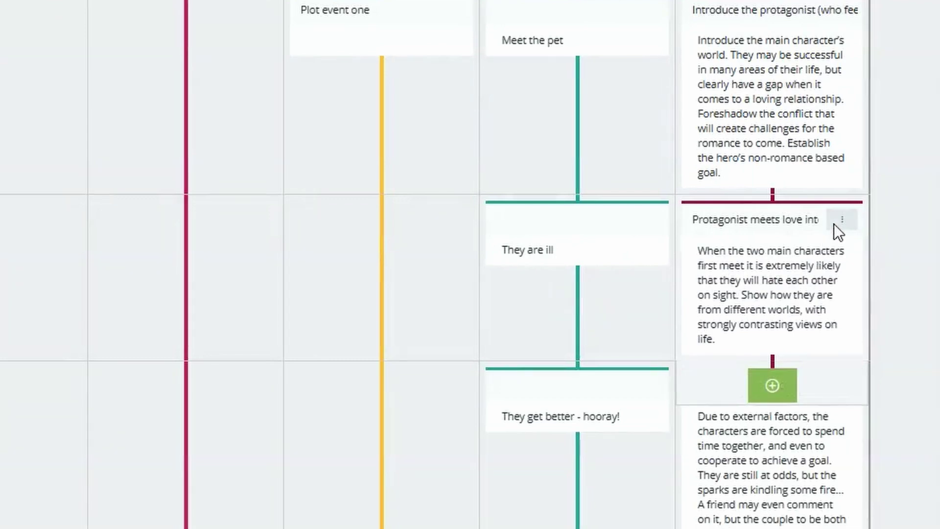
pyautogui.click(882, 246)
pyautogui.click(858, 261)
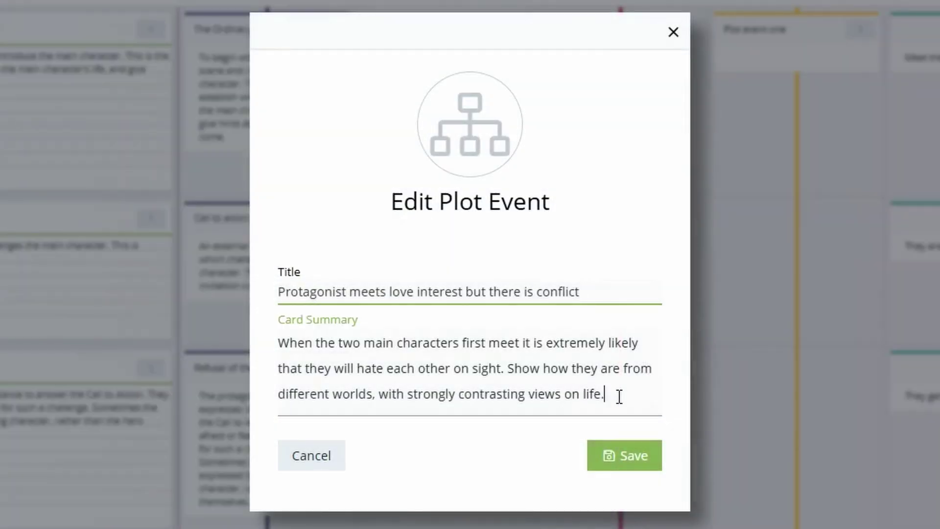
pyautogui.moveTo(618, 395); pyautogui.dragTo(275, 339)
pyautogui.write('New content')
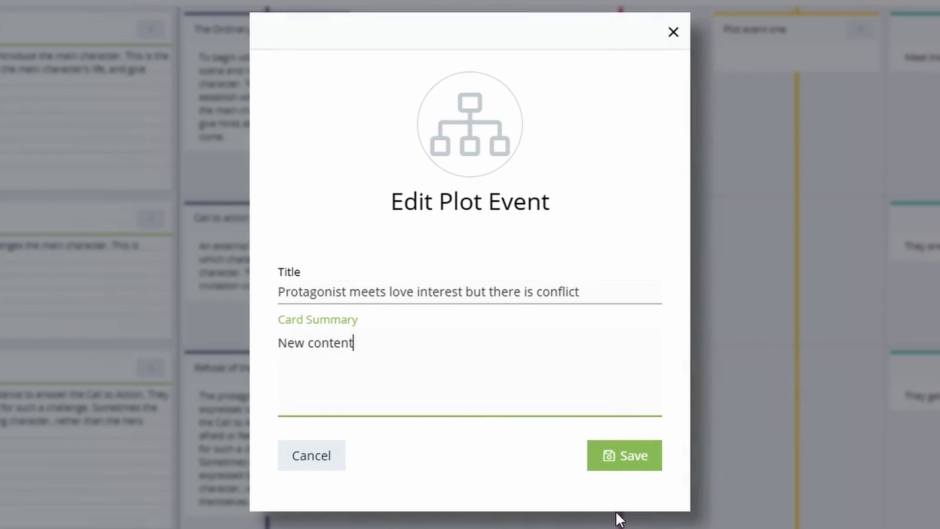
pyautogui.click(636, 459)
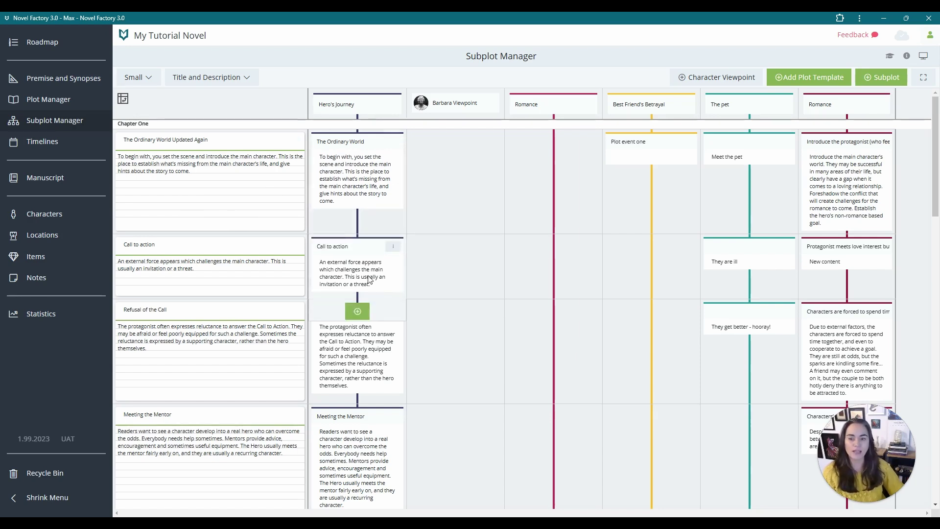
# Step: Hide the character viewpoint column next to Hero's Journey
pyautogui.scroll(-2, 371, 399)
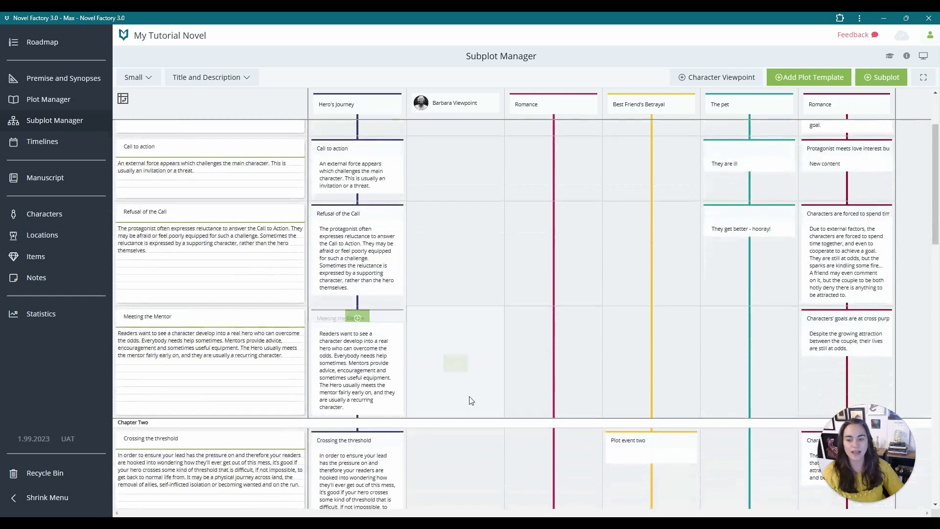
pyautogui.scroll(2, 431, 391)
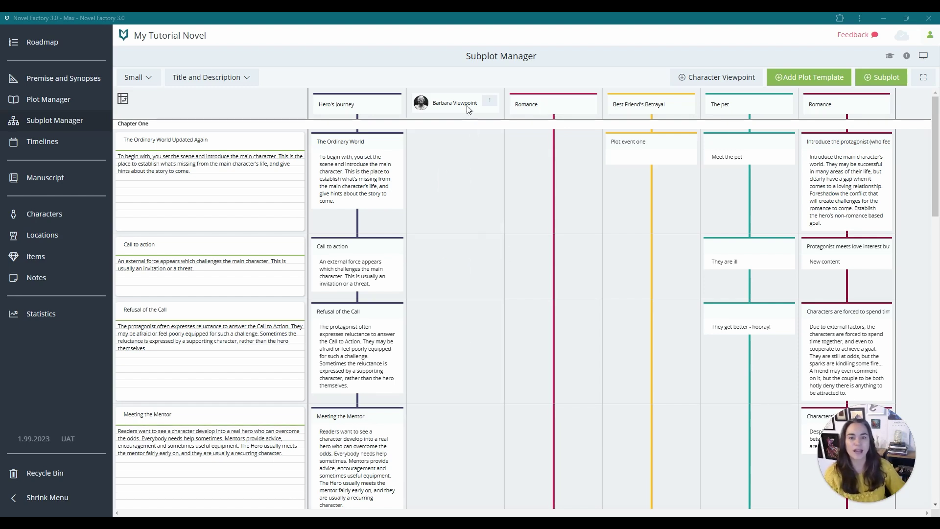
pyautogui.click(490, 101)
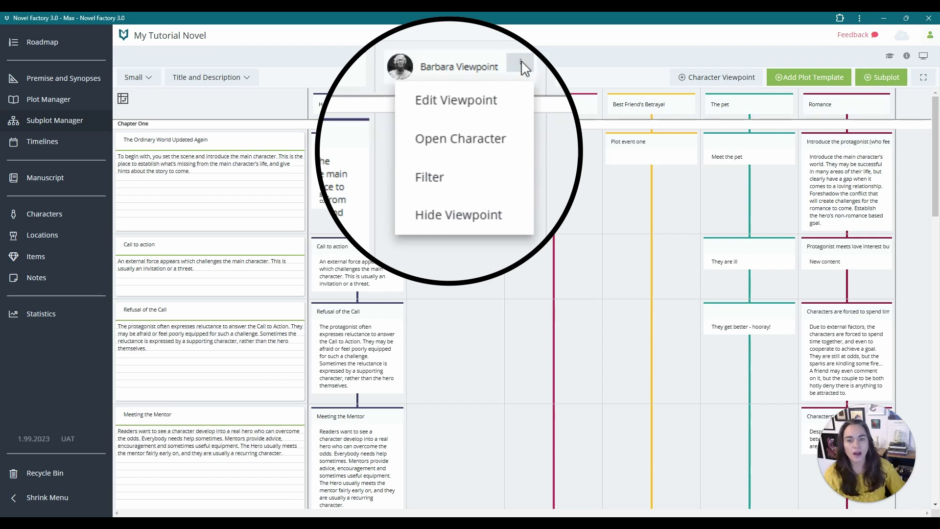
pyautogui.click(465, 191)
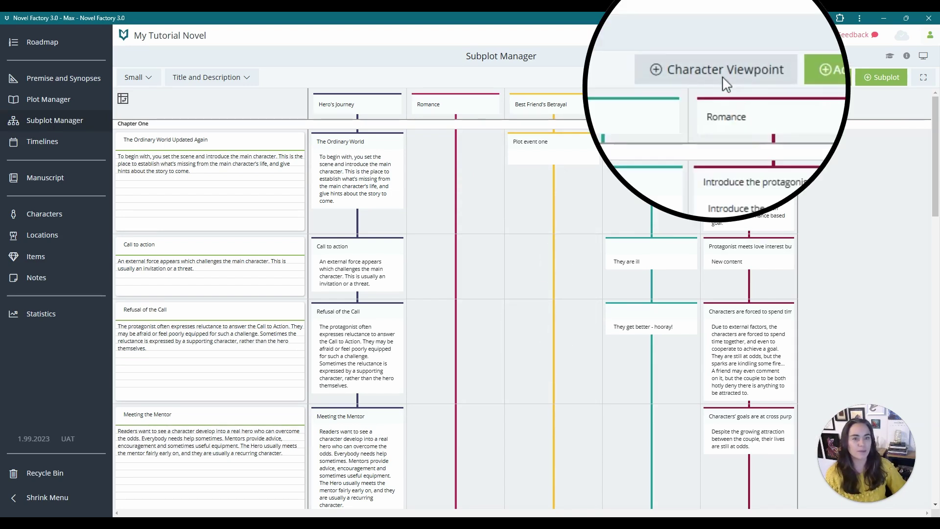
# Step: Add a character viewpoint for the only available character and give it a purple colour
pyautogui.click(707, 66)
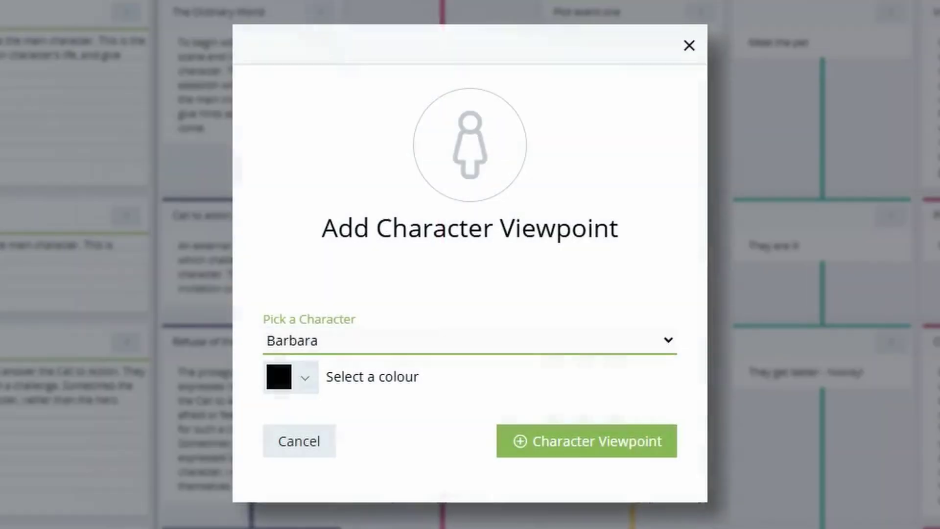
pyautogui.click(353, 341)
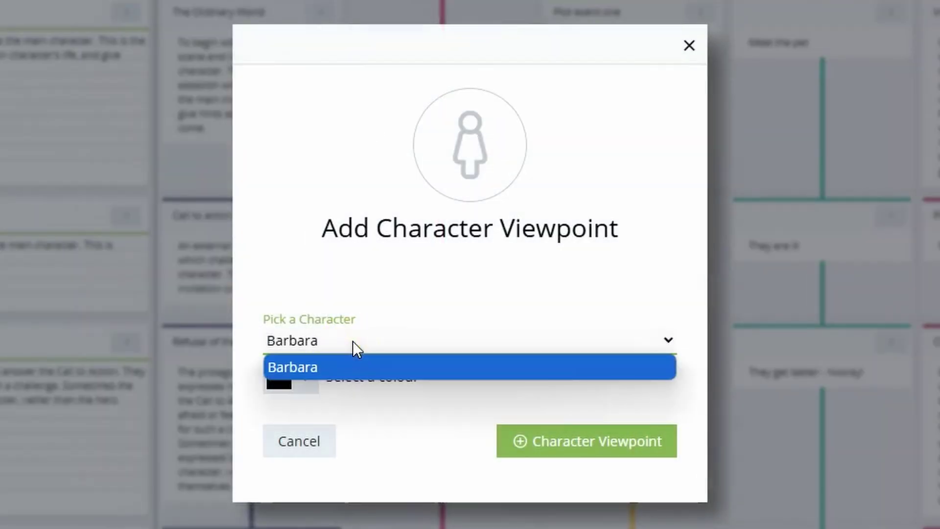
pyautogui.click(360, 343)
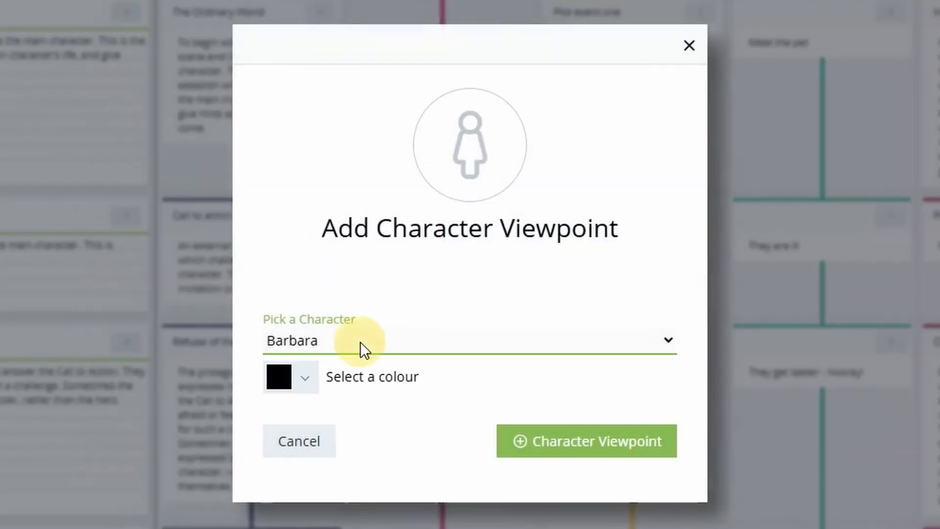
pyautogui.click(311, 378)
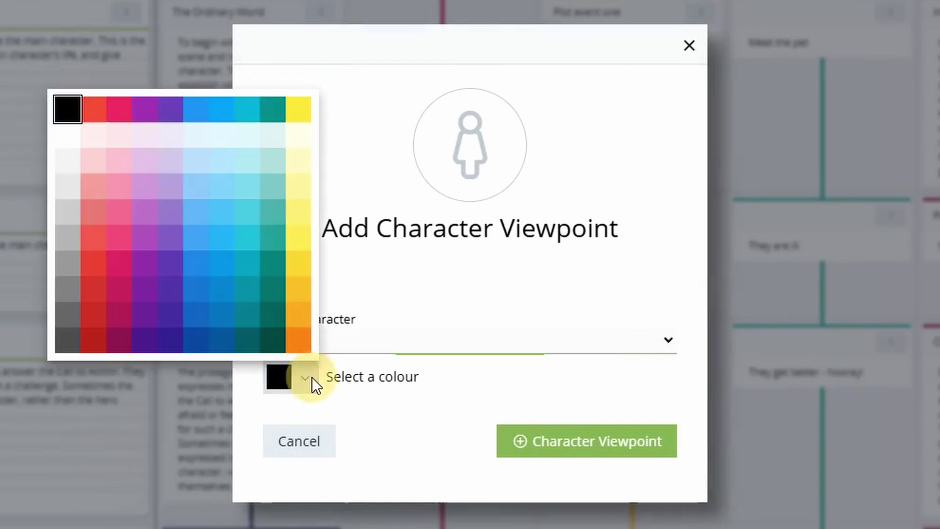
pyautogui.click(150, 283)
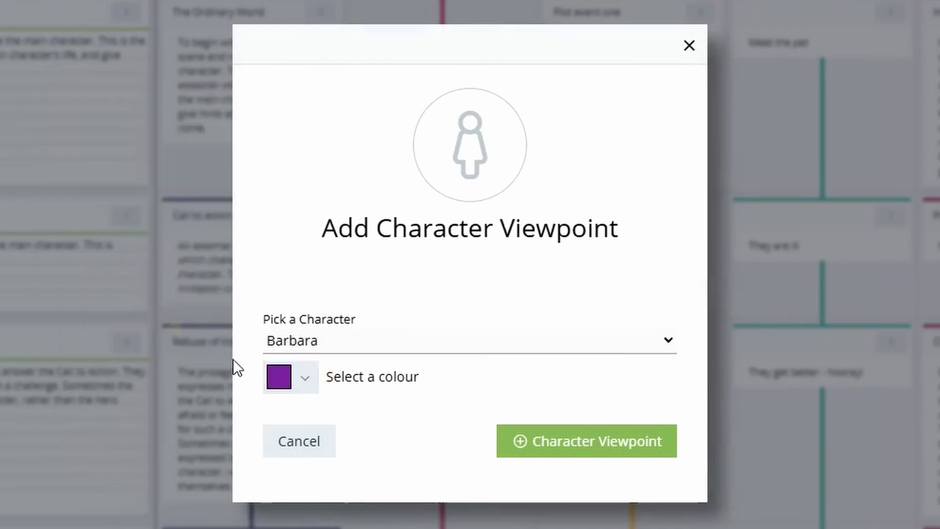
pyautogui.click(573, 444)
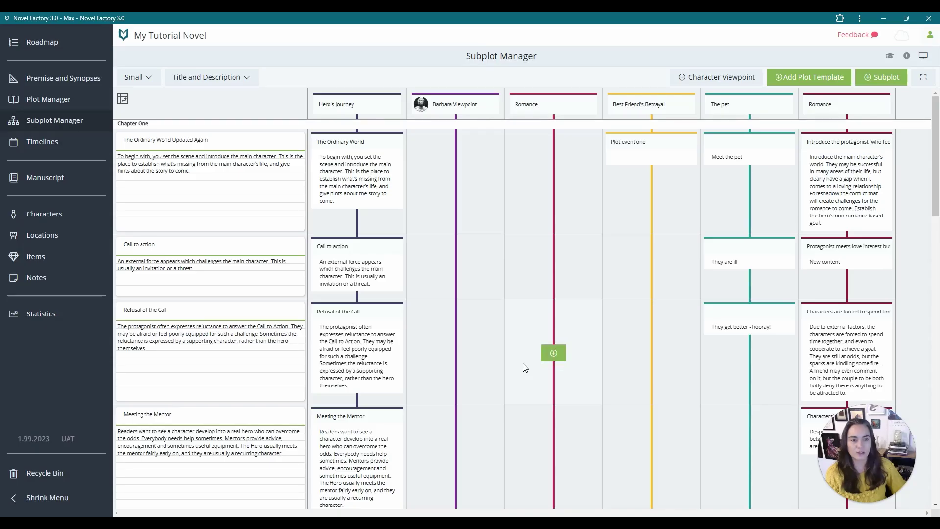
# Step: Move the character viewpoint column after the first Romance column, and Best Friend's Betrayal directly after Hero's Journey
pyautogui.moveTo(427, 107)
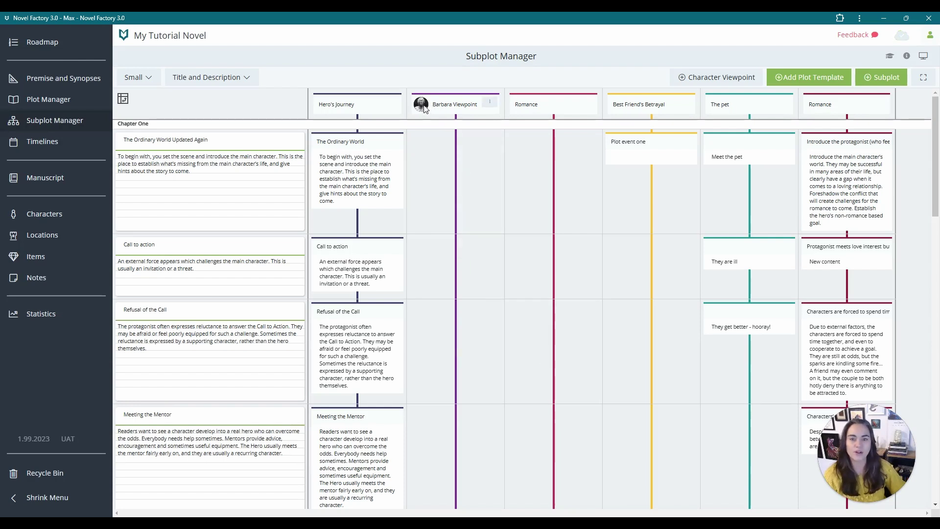
pyautogui.scroll(-5, 440, 291)
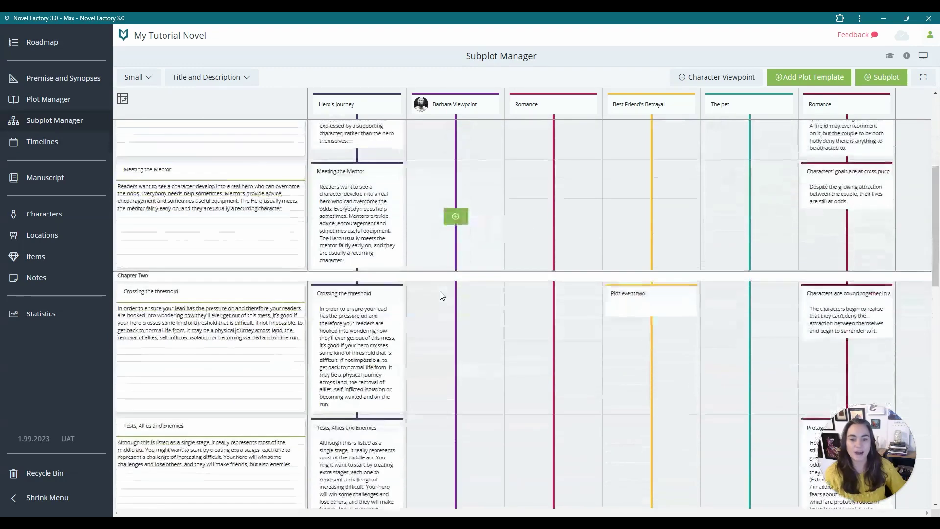
pyautogui.scroll(-10, 441, 292)
pyautogui.scroll(15, 440, 296)
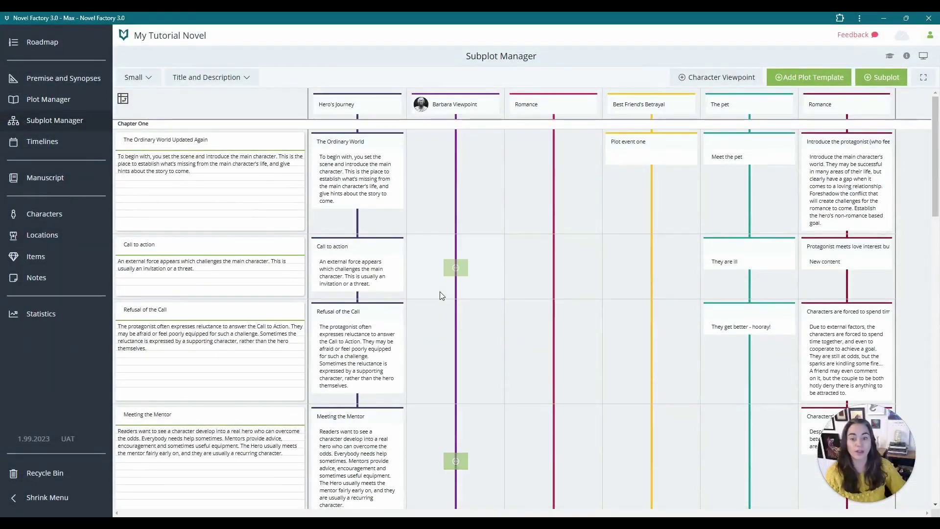
pyautogui.moveTo(470, 105); pyautogui.dragTo(553, 104)
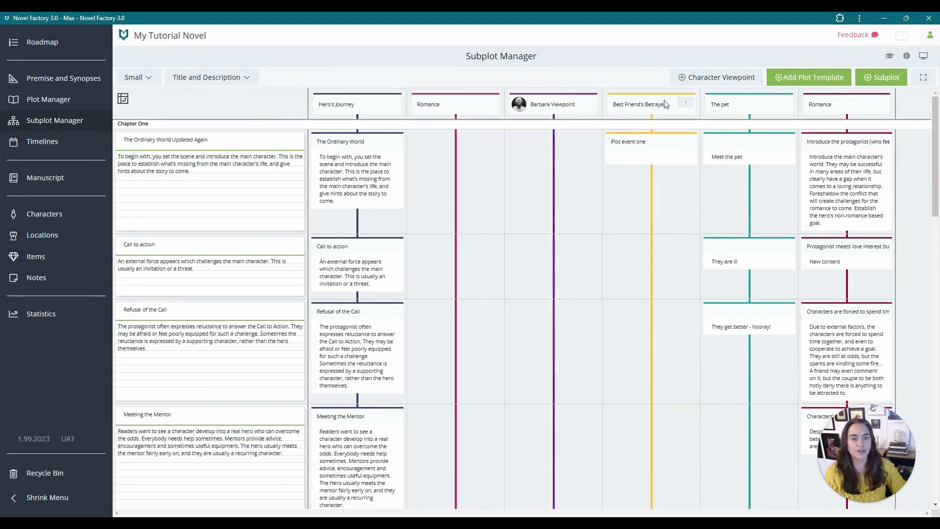
pyautogui.moveTo(667, 104); pyautogui.dragTo(469, 116)
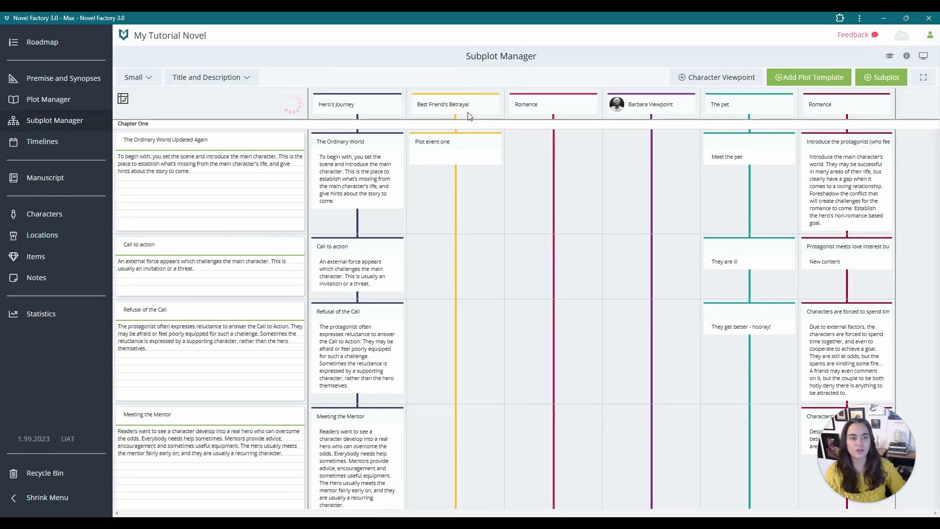
# Step: Preview the grid at Medium size, and set it back to Small
pyautogui.click(148, 77)
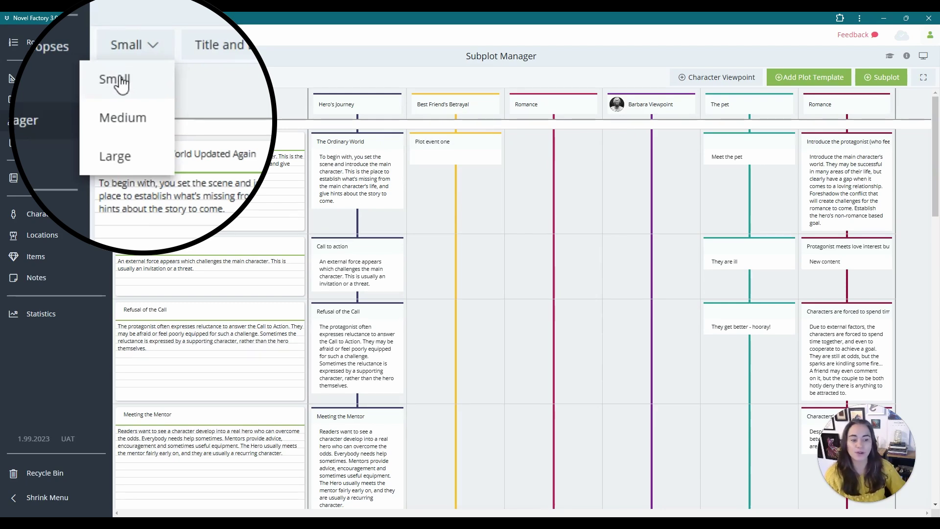
pyautogui.click(133, 122)
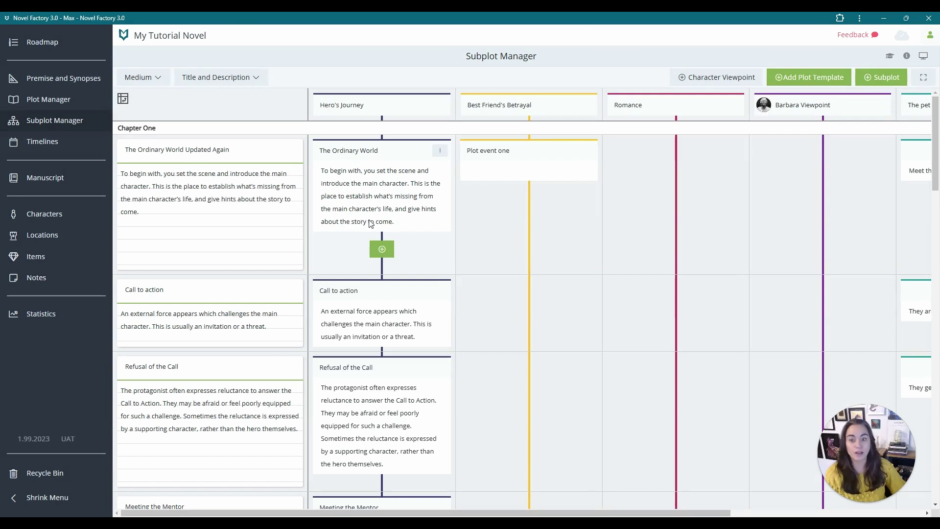
pyautogui.click(142, 77)
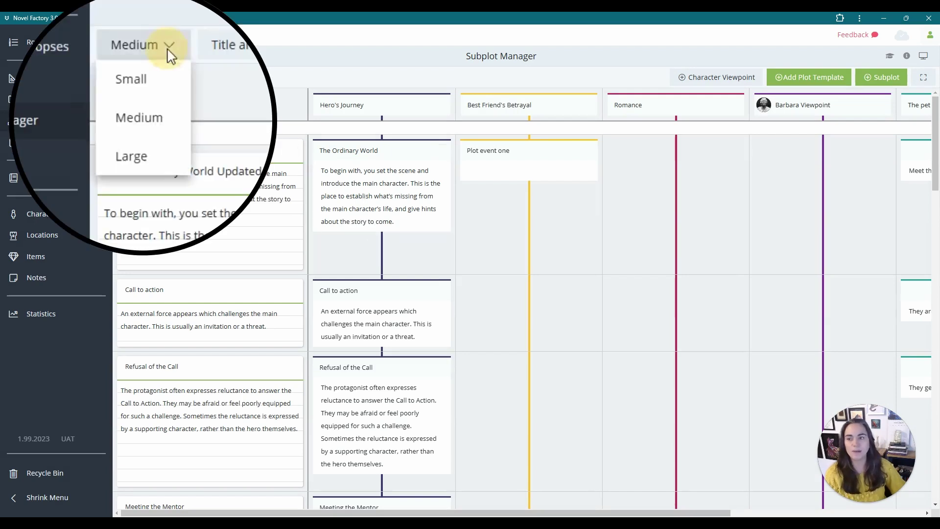
pyautogui.click(134, 143)
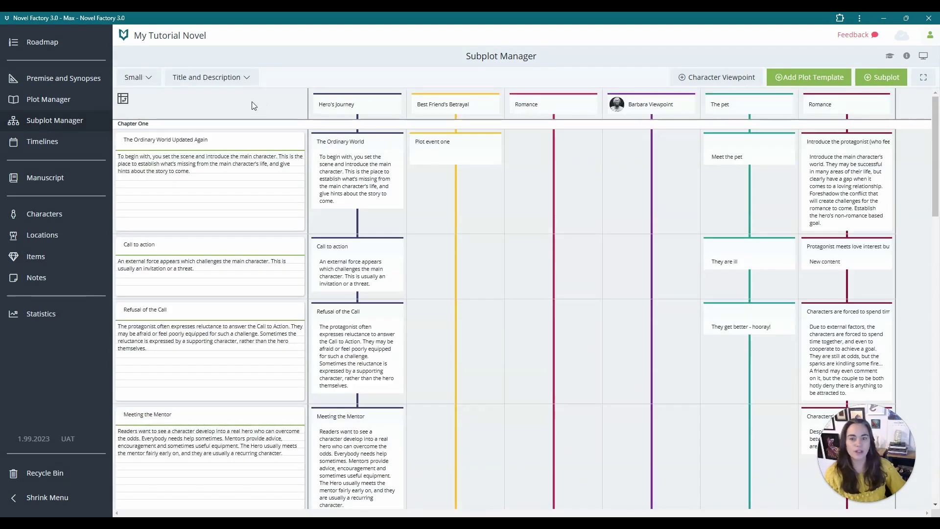
# Step: Switch the card display to Description only and Title only in turn, and return it to Title and Description
pyautogui.click(220, 76)
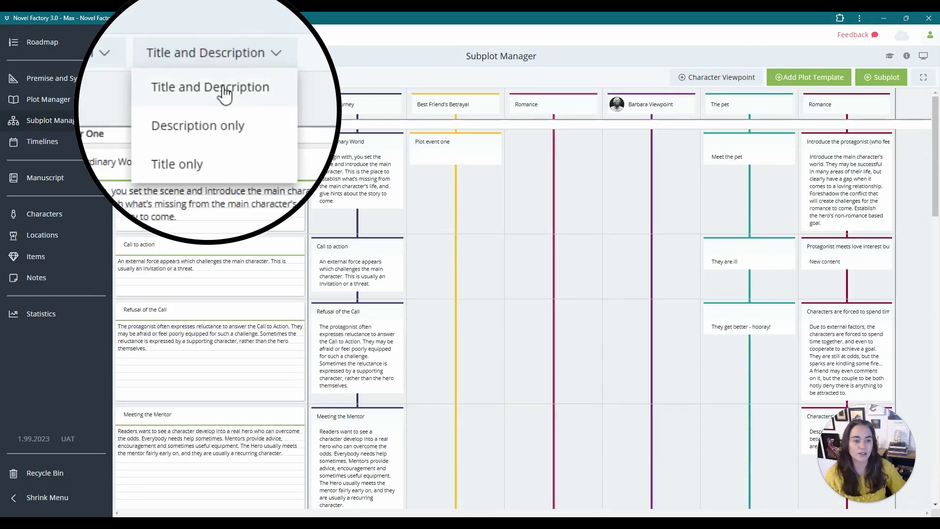
pyautogui.click(204, 113)
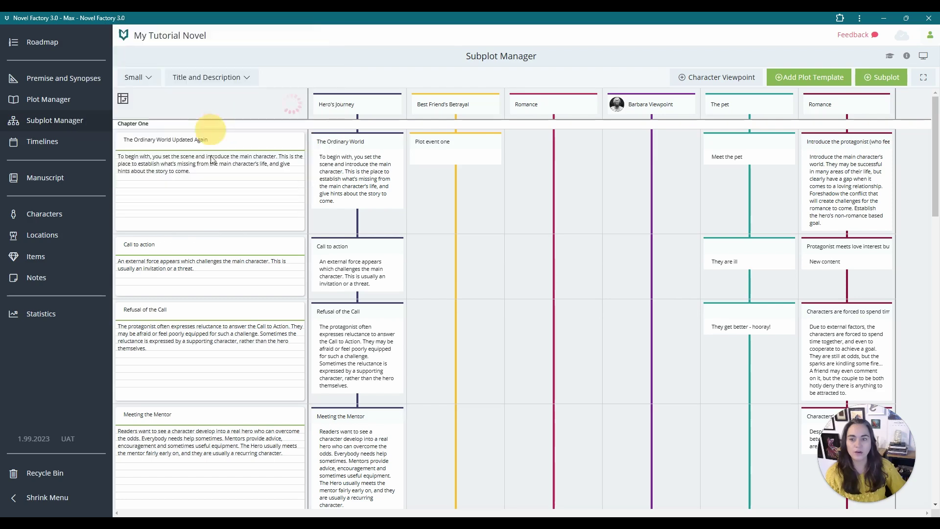
pyautogui.click(230, 77)
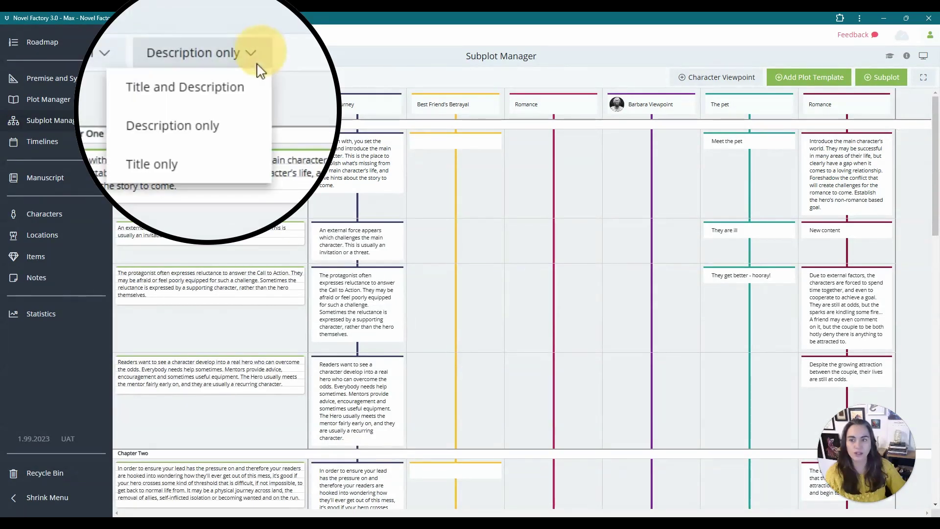
pyautogui.click(206, 131)
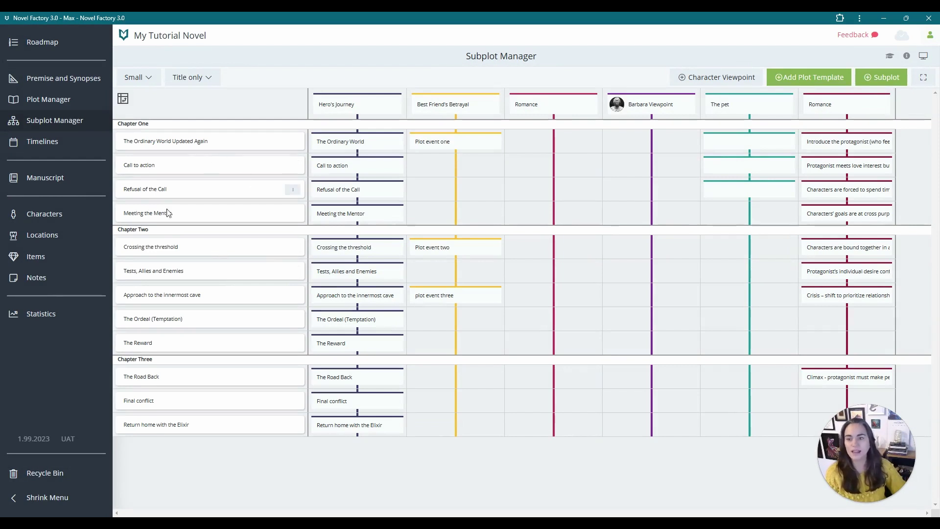
pyautogui.click(212, 78)
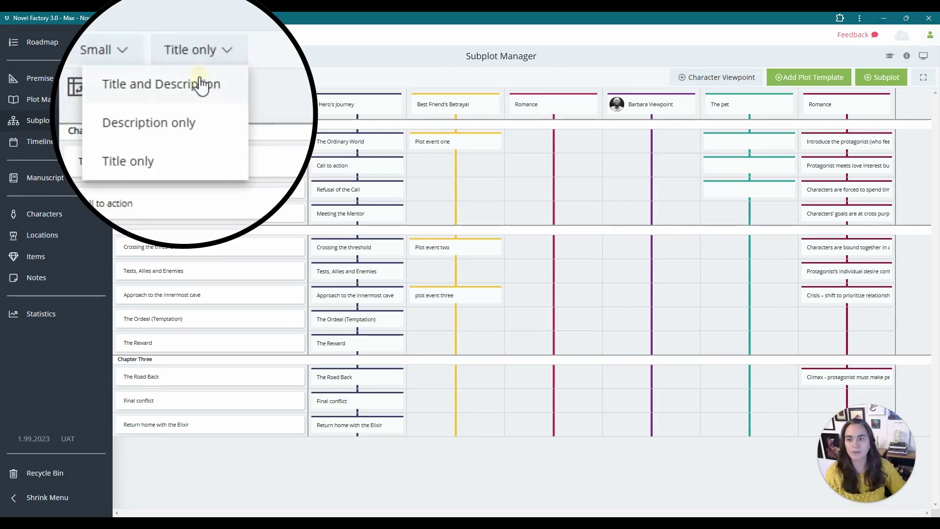
pyautogui.click(196, 97)
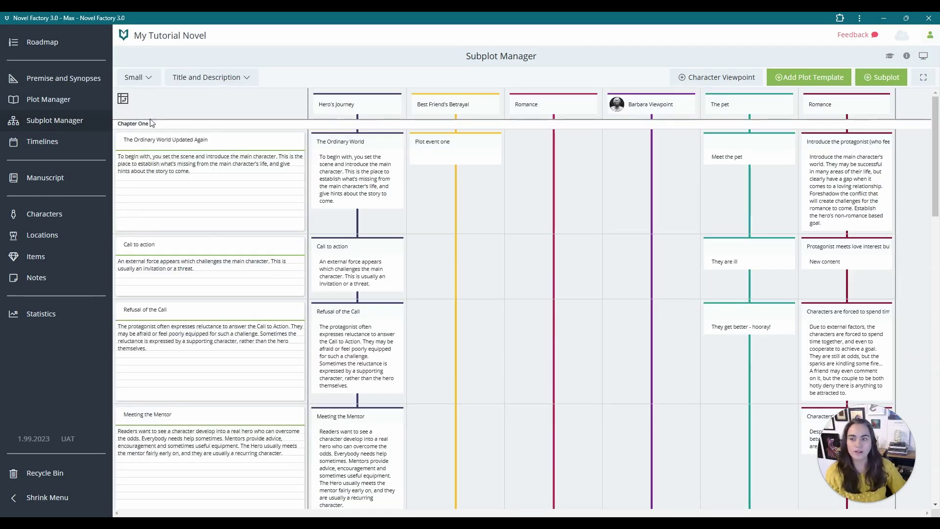
# Step: Swap the grid's orientation so the subplots run as rows and the scenes as columns
pyautogui.click(123, 99)
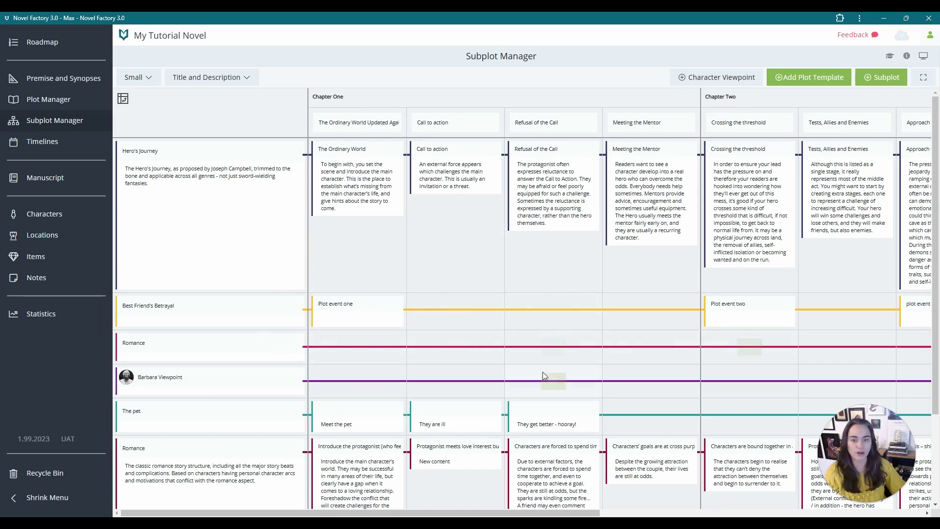
pyautogui.scroll(-2, 543, 373)
pyautogui.scroll(1, 542, 376)
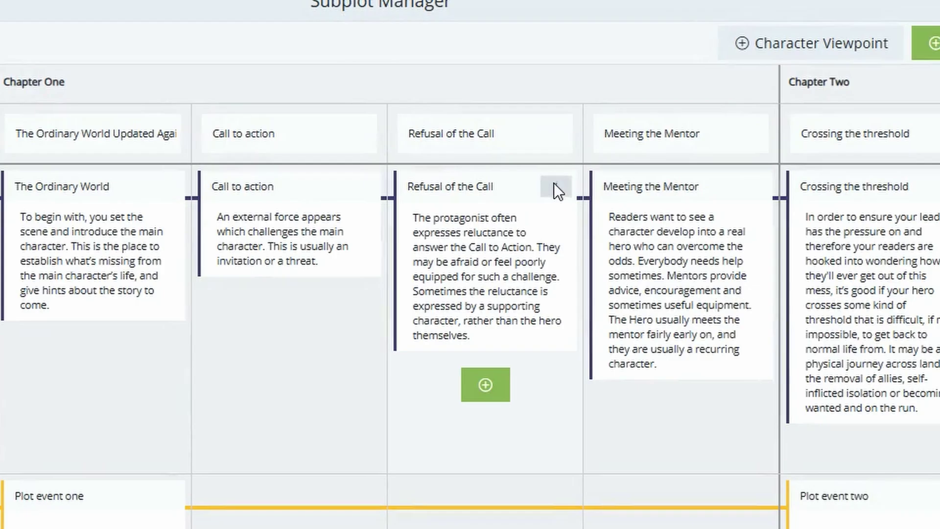
# Step: Delete the "Refusal of the Call" plot event from the Hero's Journey row, approving its removal from all linked places
pyautogui.click(590, 149)
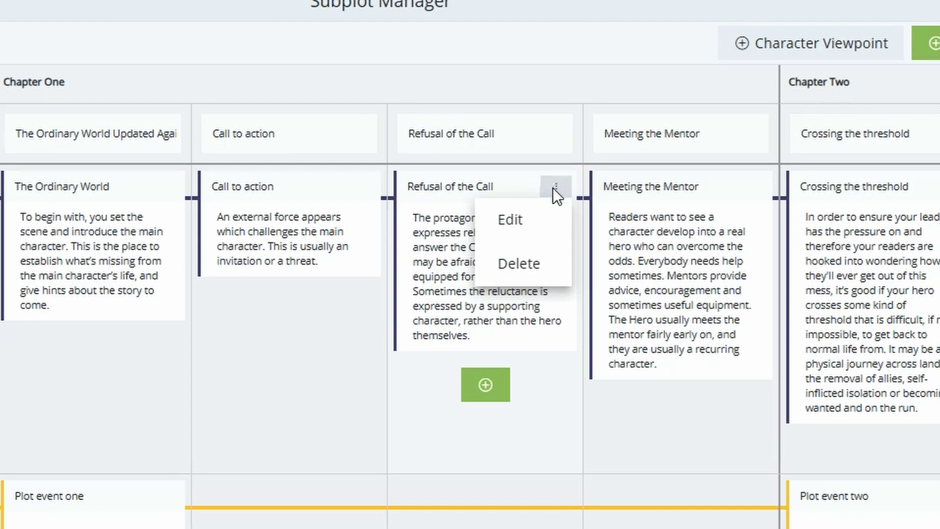
pyautogui.click(531, 264)
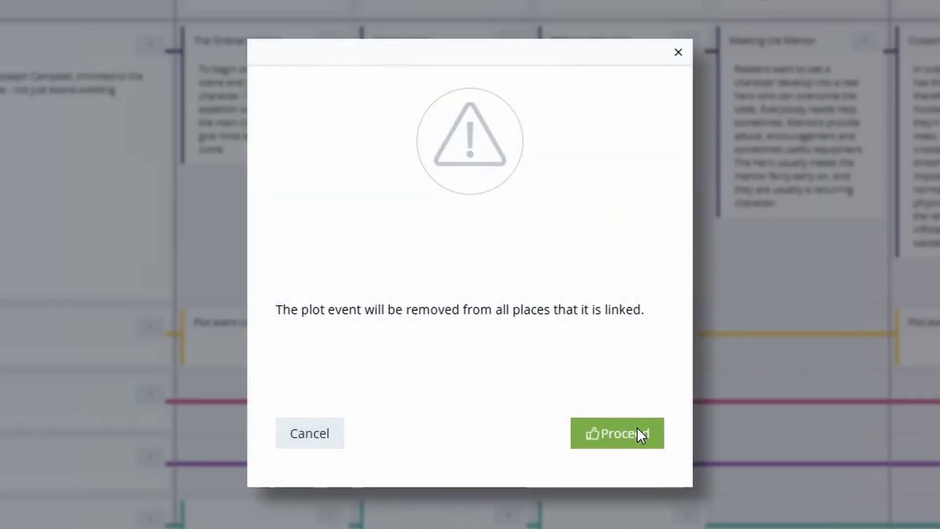
pyautogui.moveTo(636, 428); pyautogui.dragTo(541, 309)
pyautogui.click(515, 338)
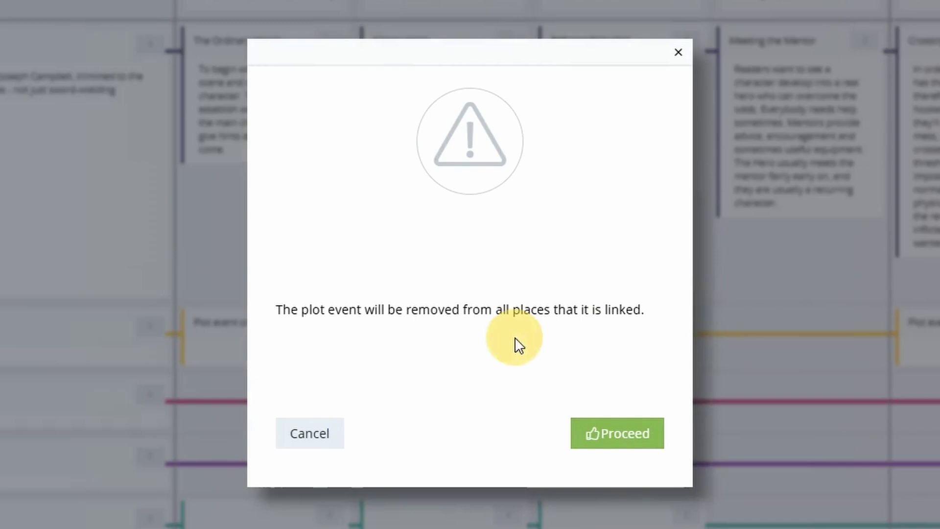
pyautogui.click(606, 434)
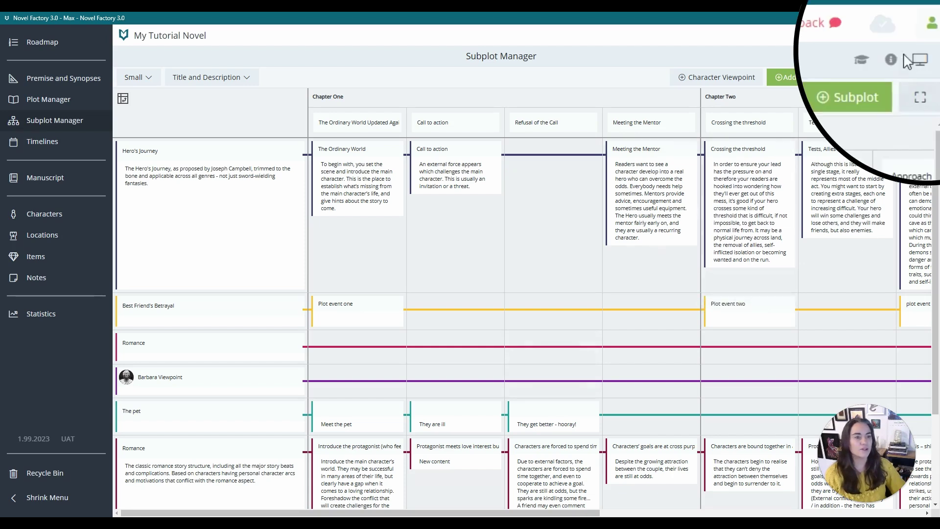
# Step: Look at the Subplot Manager's how-to guide, technical guide and tutorial video, and close the help
pyautogui.click(862, 61)
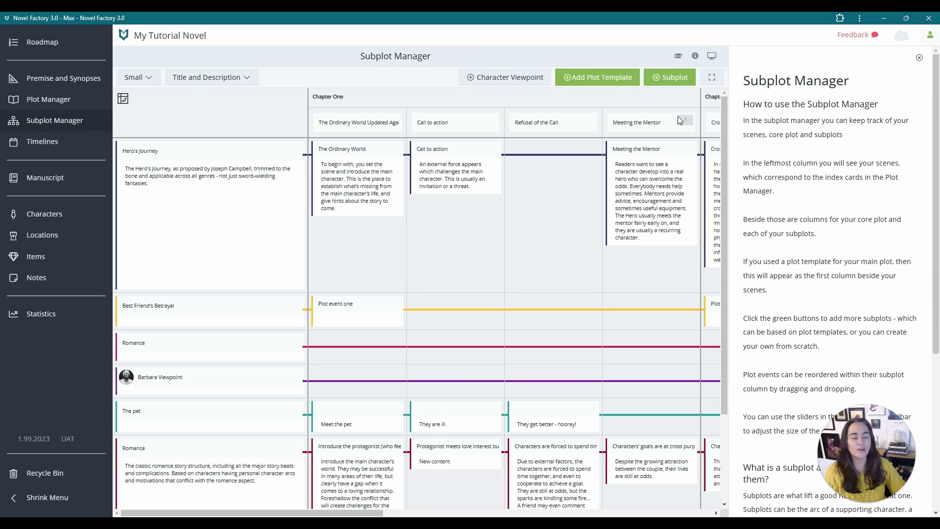
pyautogui.click(696, 56)
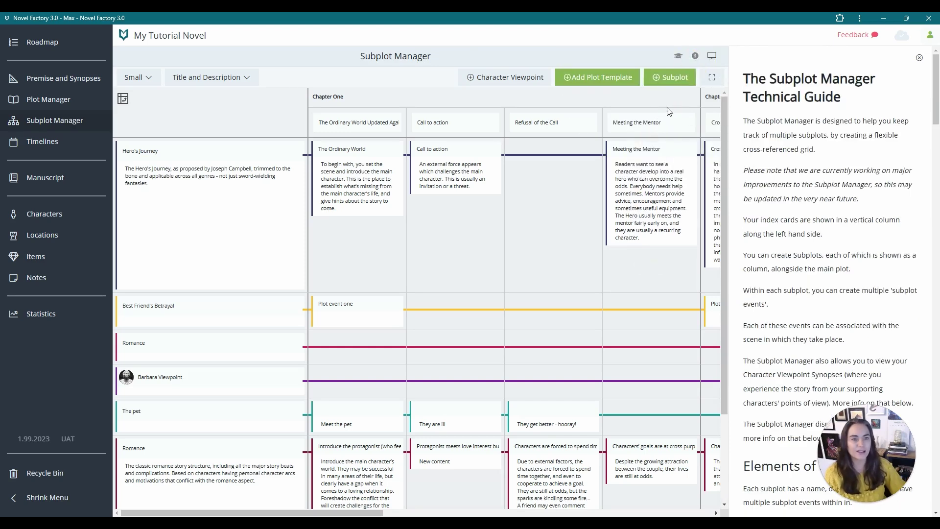
pyautogui.click(712, 56)
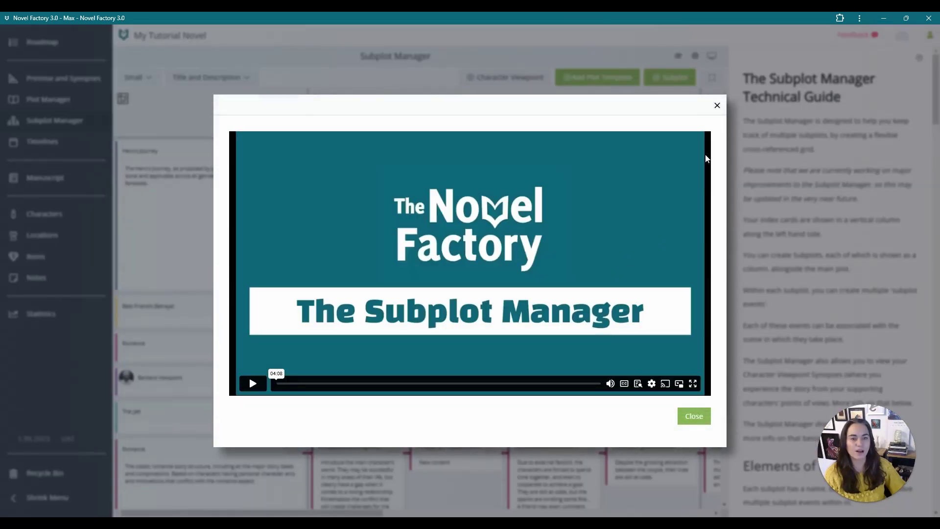
pyautogui.click(728, 253)
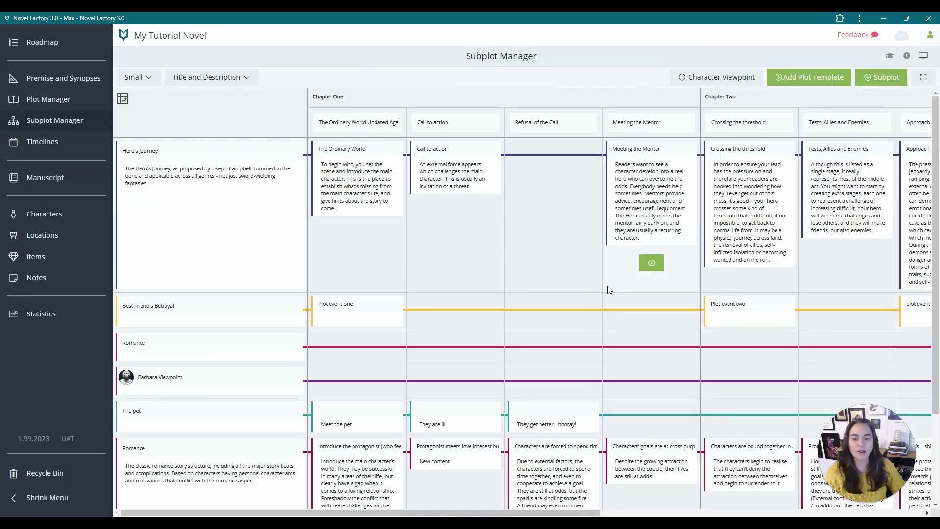